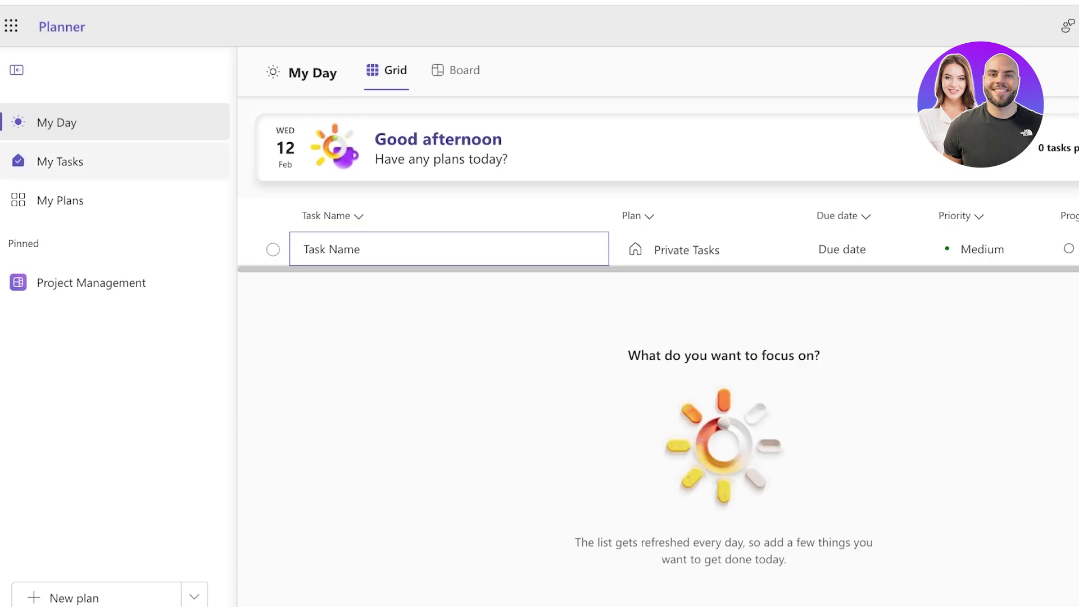
# - Look through Planner's Project Management plan, To Do's Important, Flagged email, Tasks and Daily Chores lists, and the Outlook mailbox
pyautogui.click(91, 282)
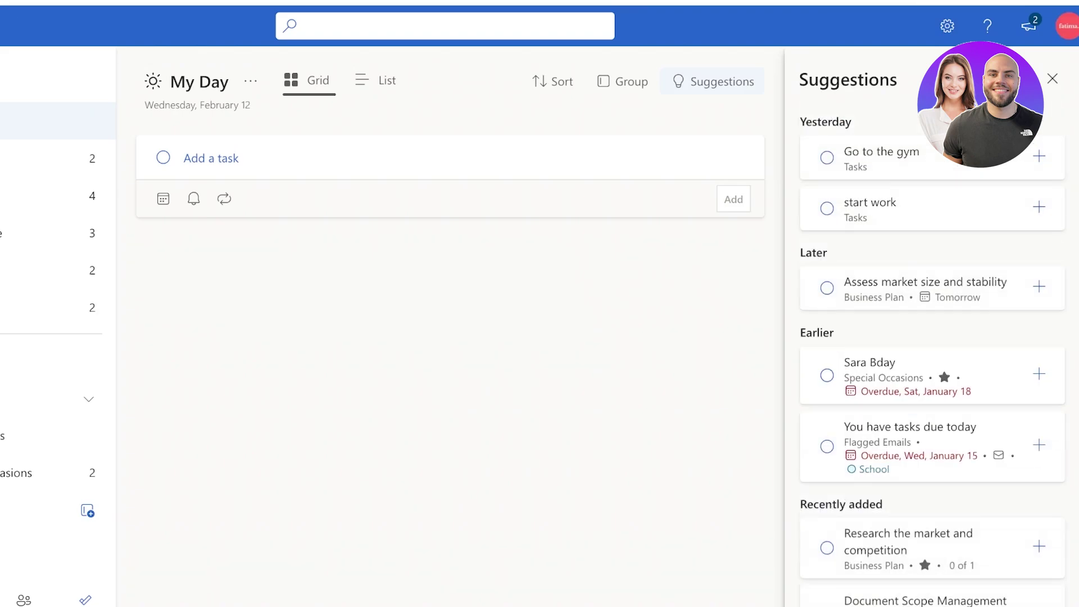
pyautogui.click(211, 158)
pyautogui.click(71, 159)
pyautogui.click(80, 271)
pyautogui.click(58, 308)
pyautogui.click(95, 436)
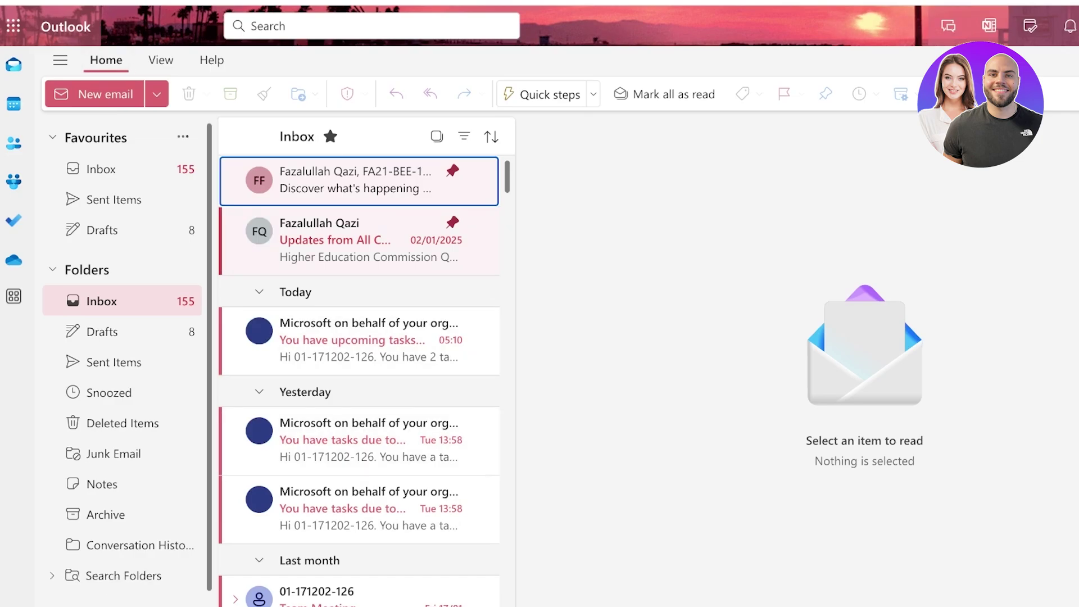
pyautogui.click(13, 220)
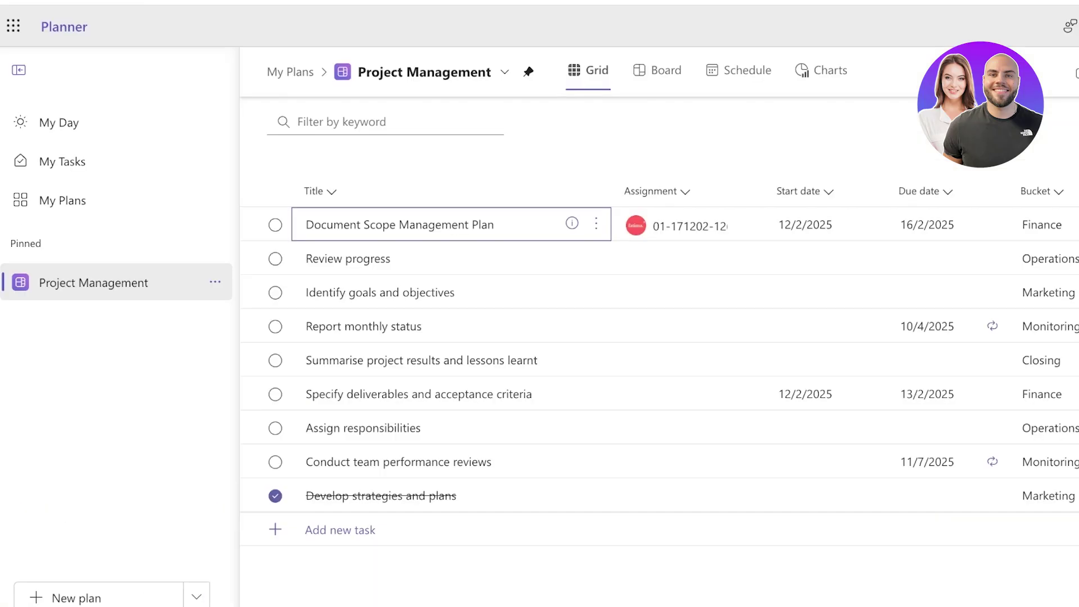
# - In Planner, set the Identify goals and objectives task on the Project Management board to In progress, and mark it completed
pyautogui.click(58, 122)
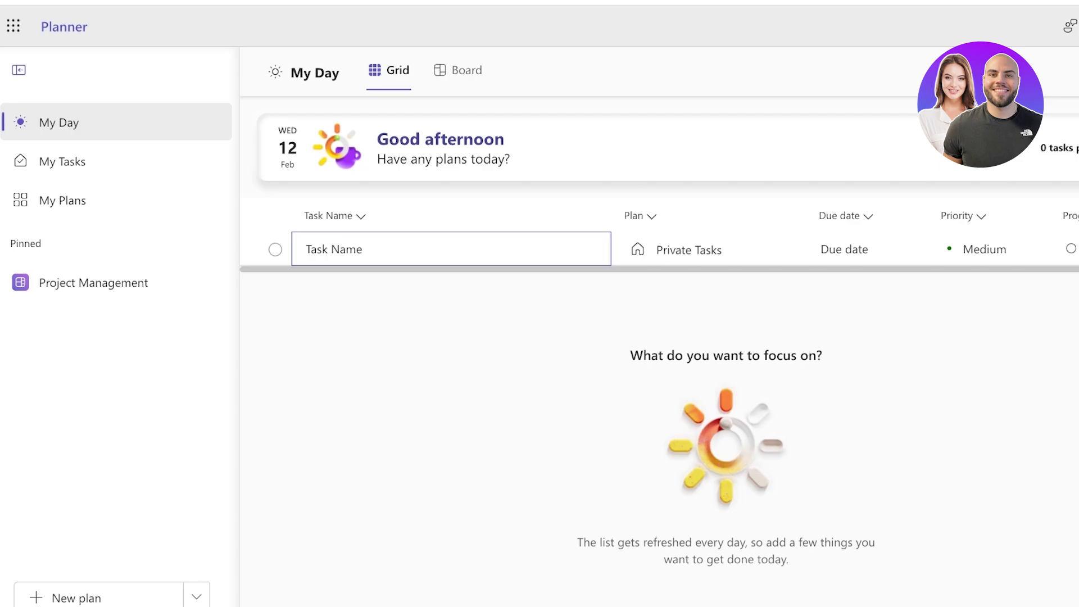
pyautogui.click(93, 282)
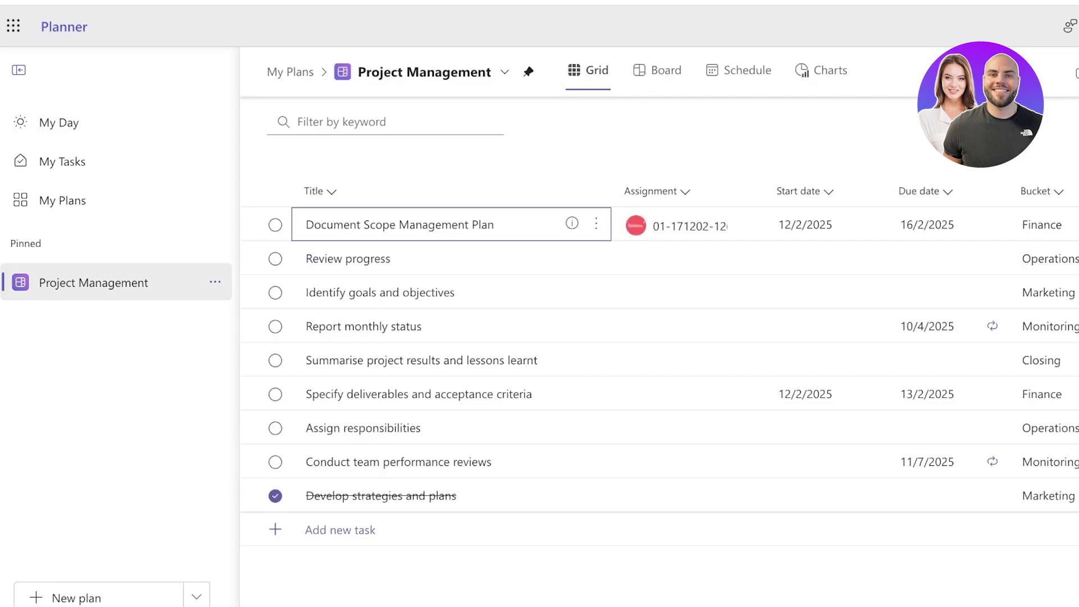
pyautogui.click(658, 70)
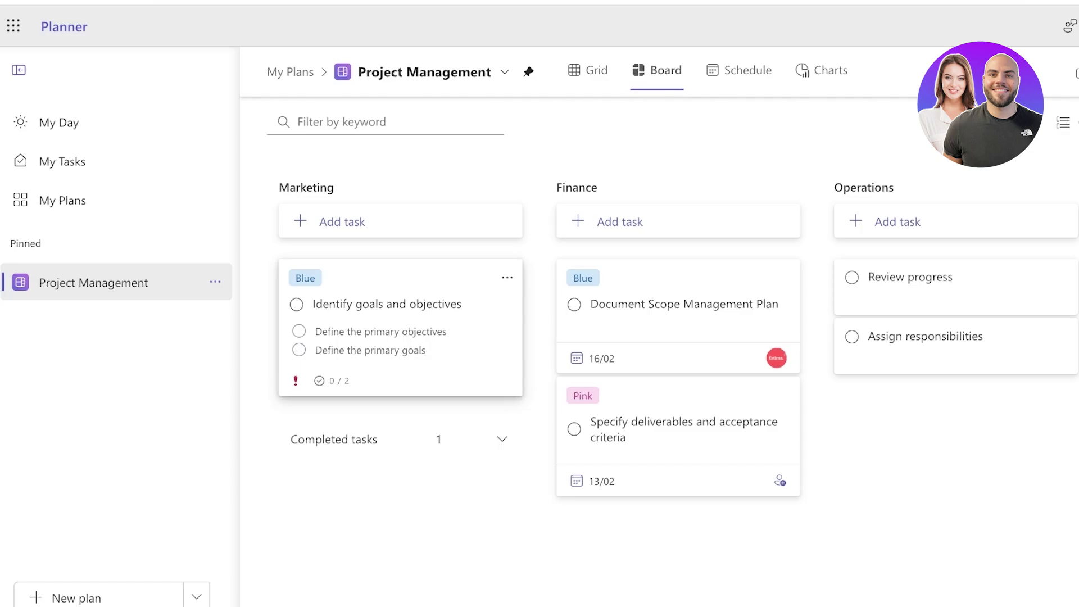
pyautogui.click(400, 328)
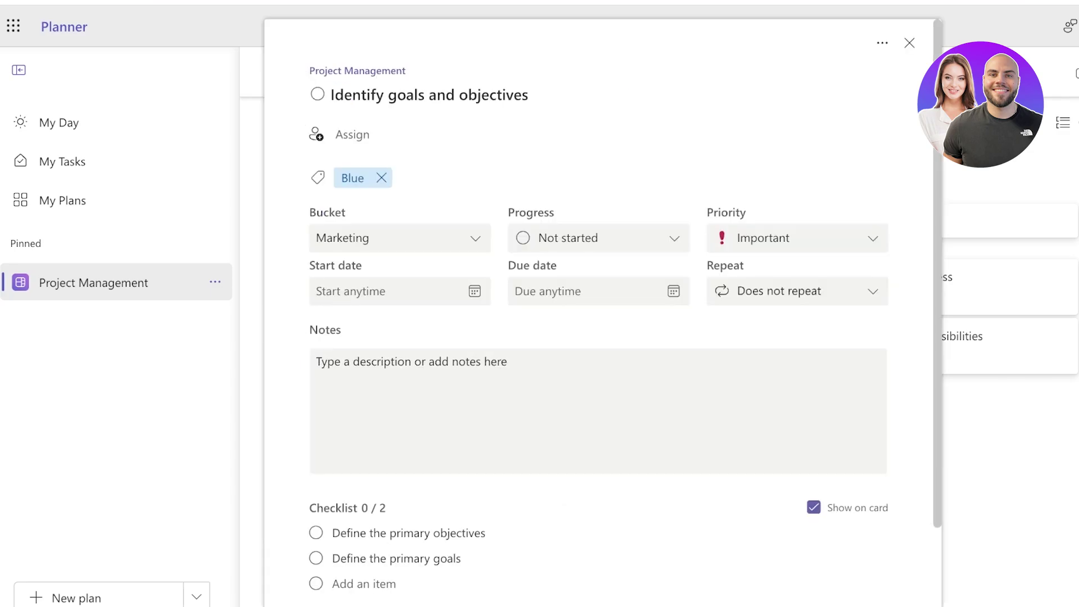
pyautogui.click(598, 238)
pyautogui.click(567, 299)
pyautogui.click(908, 42)
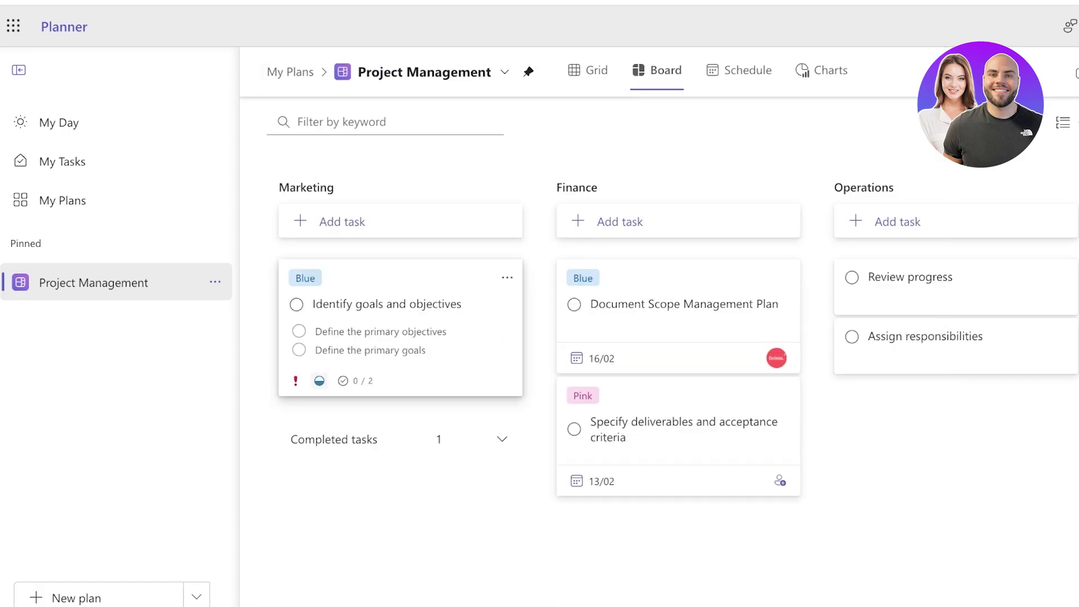
pyautogui.click(320, 381)
pyautogui.click(348, 462)
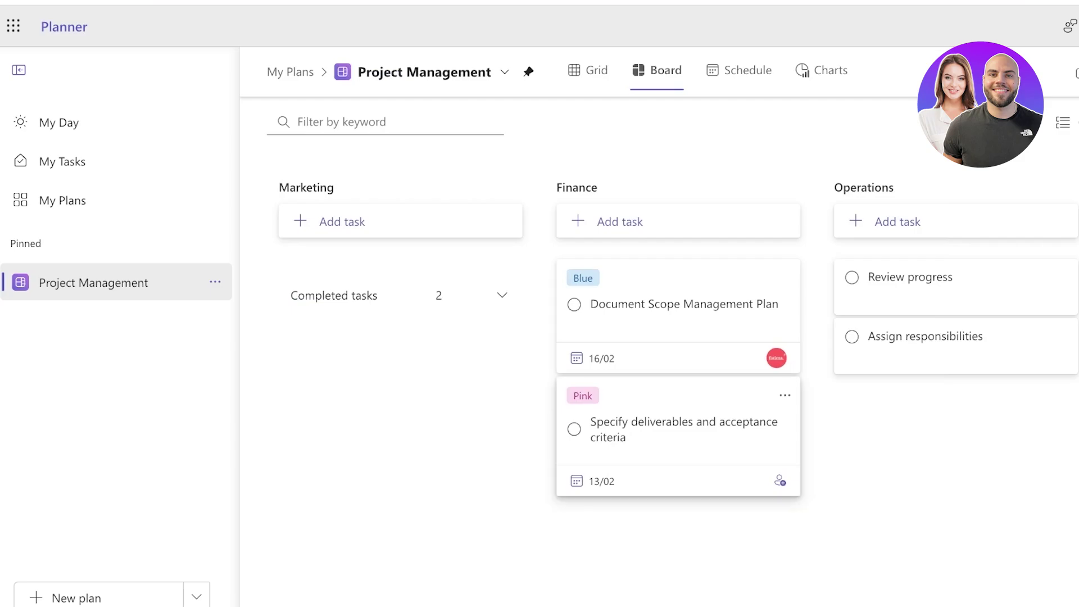
# - Set the progress of the Specify deliverables and acceptance criteria task in the Finance bucket to In progress
pyautogui.click(678, 429)
pyautogui.click(598, 238)
pyautogui.click(567, 330)
pyautogui.press('Escape')
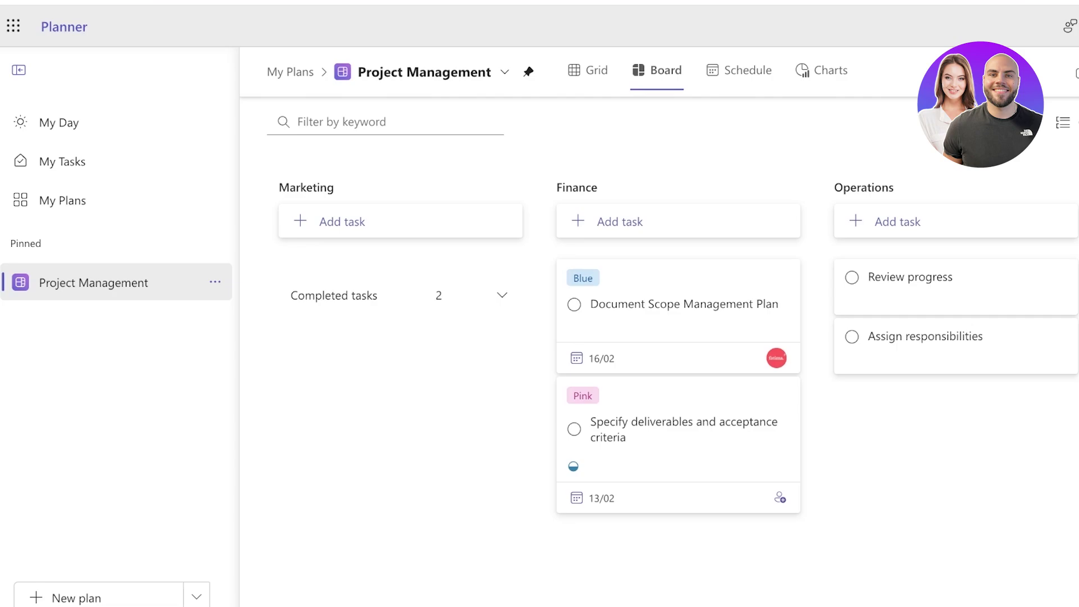
# - Examine the plan's Schedule view and the member invitation options for creating a new group or using an existing one
pyautogui.click(738, 70)
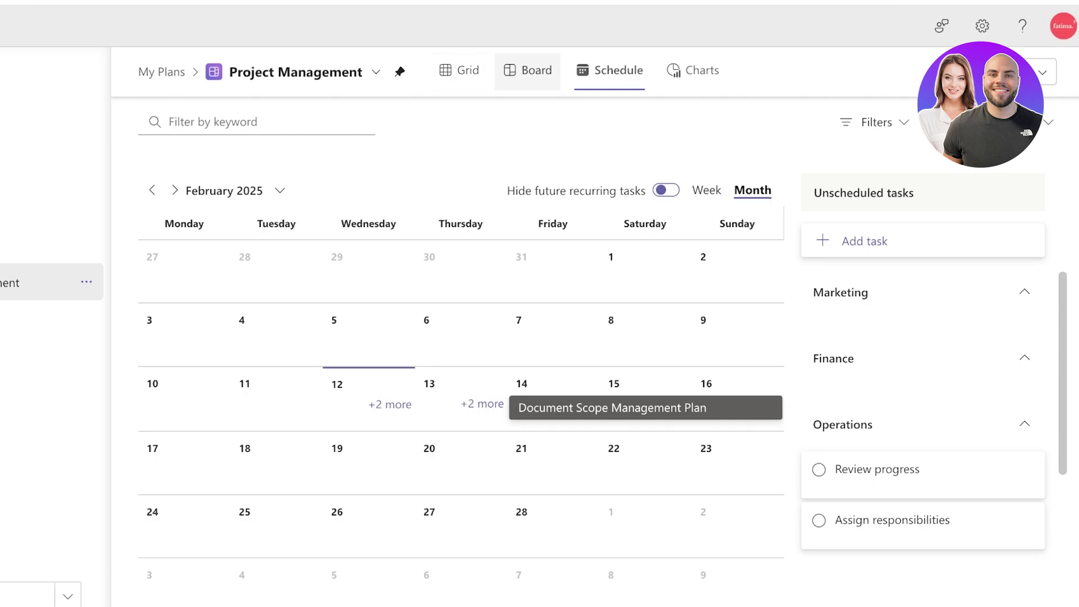
pyautogui.click(528, 70)
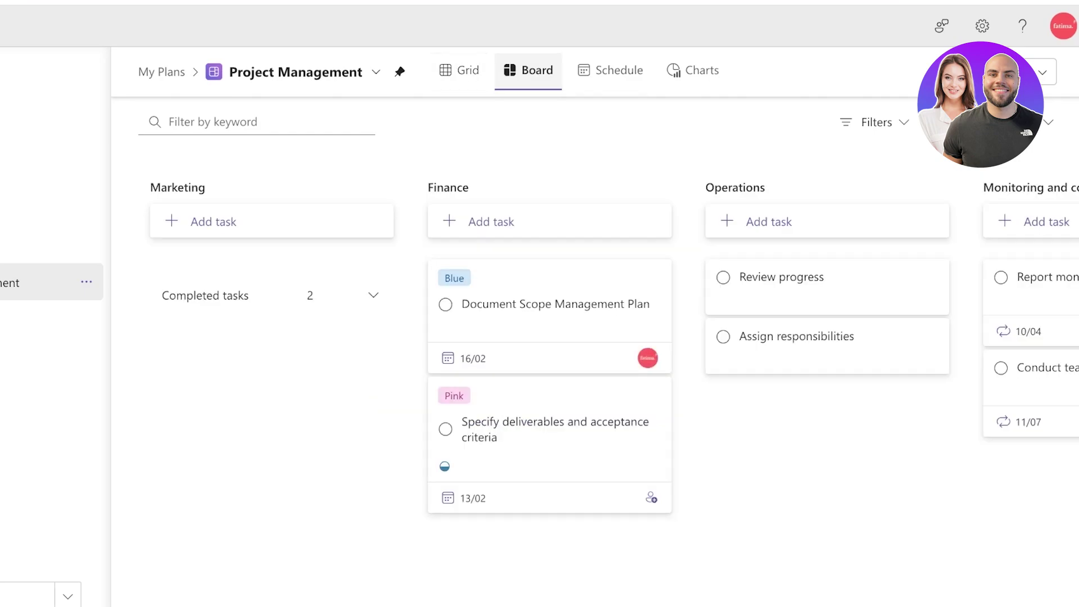
pyautogui.click(1002, 72)
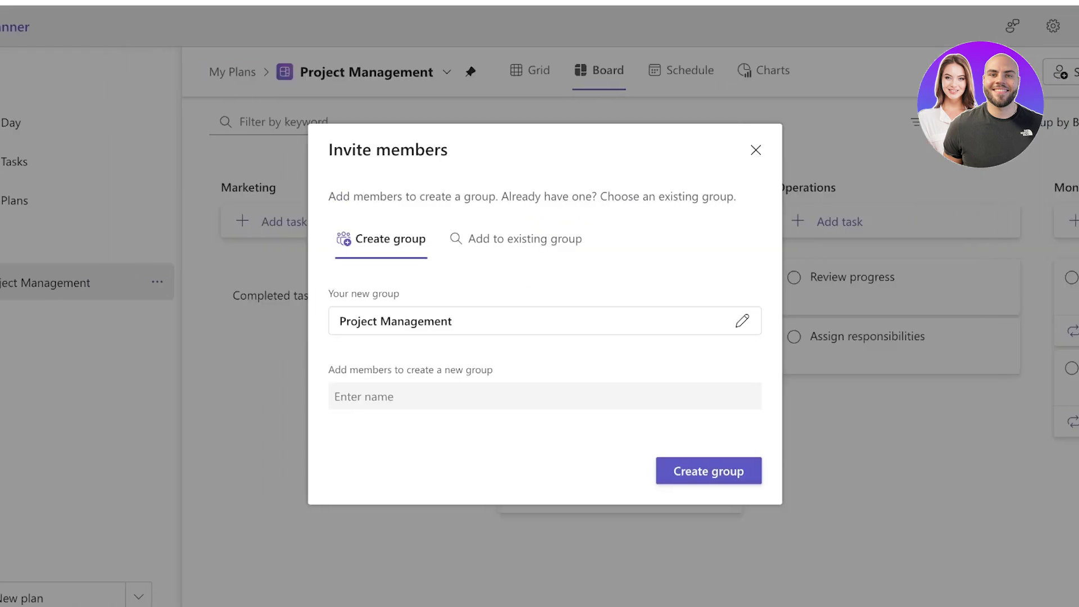
pyautogui.click(521, 239)
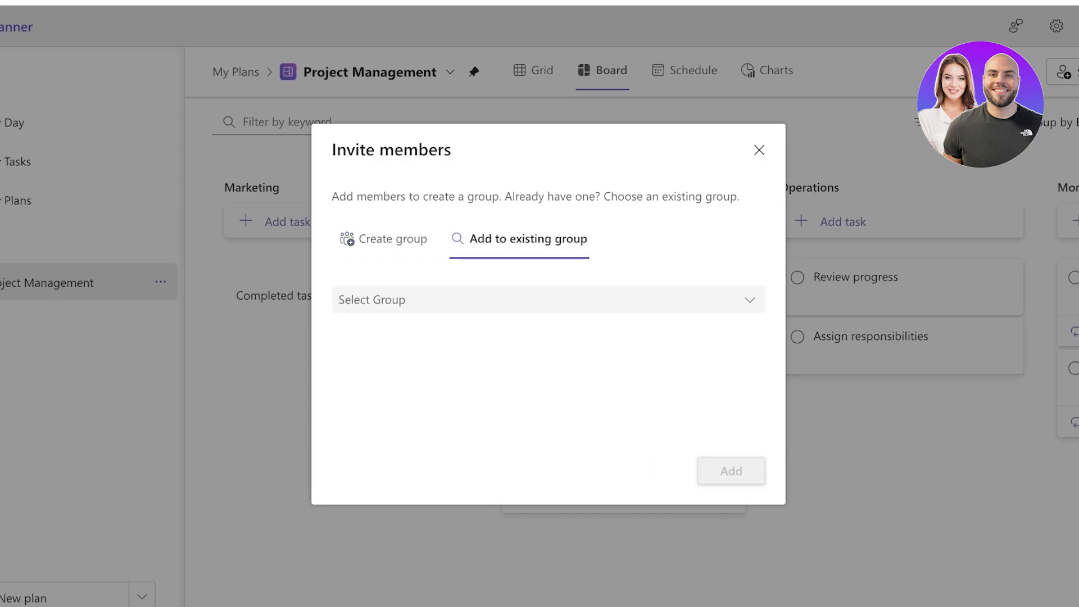
pyautogui.click(548, 300)
pyautogui.click(548, 375)
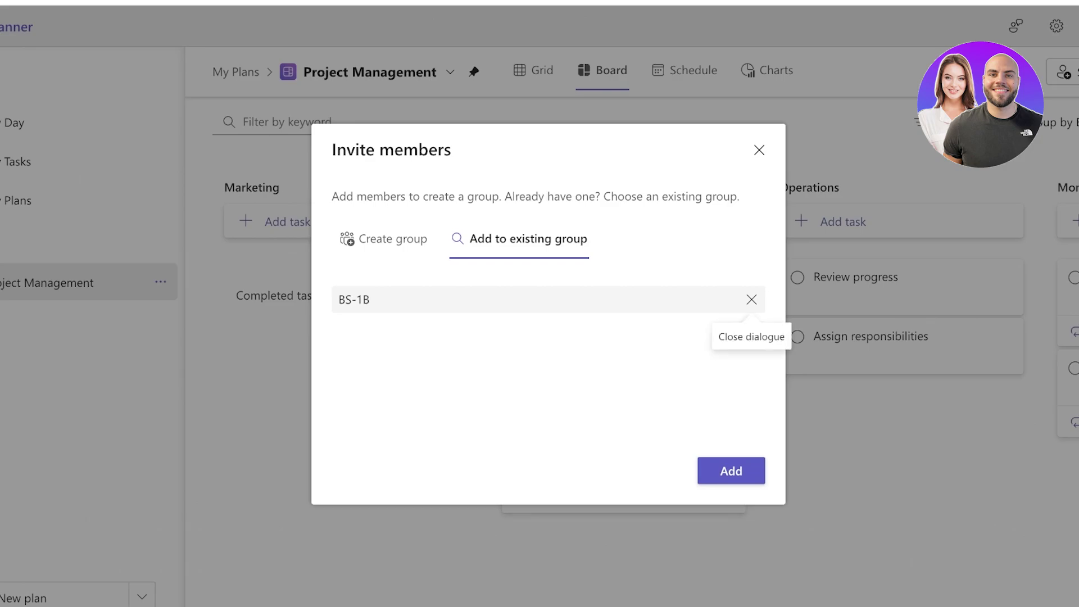
pyautogui.click(751, 300)
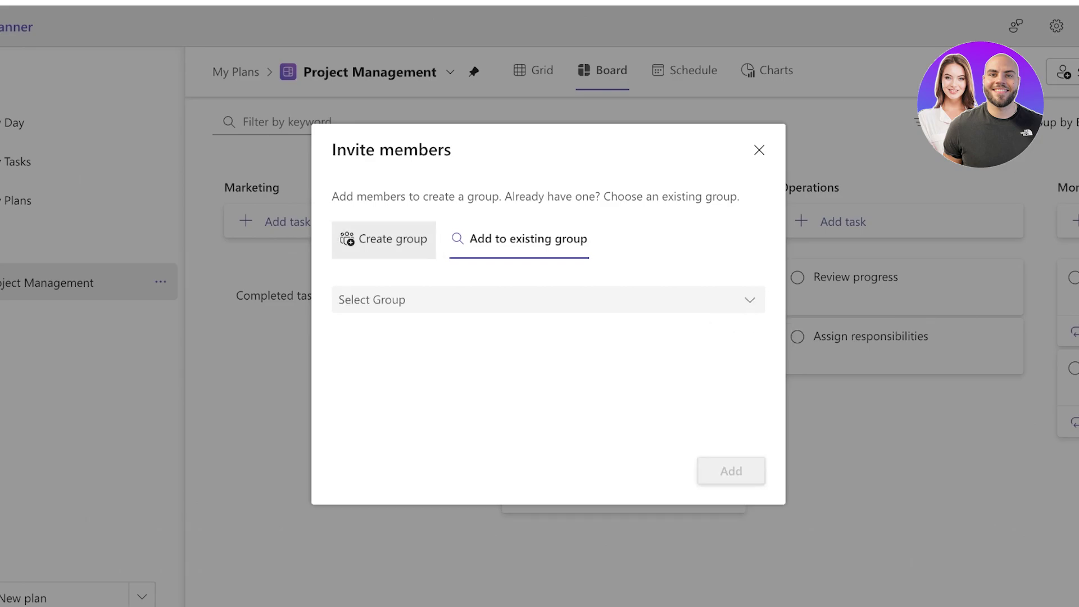
pyautogui.click(384, 239)
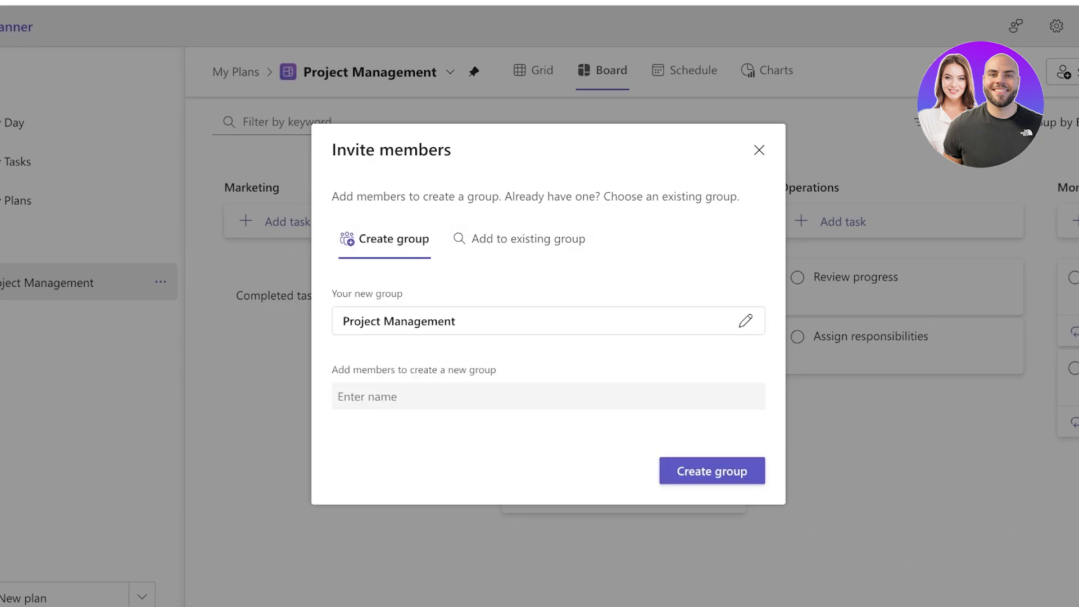
pyautogui.press('Escape')
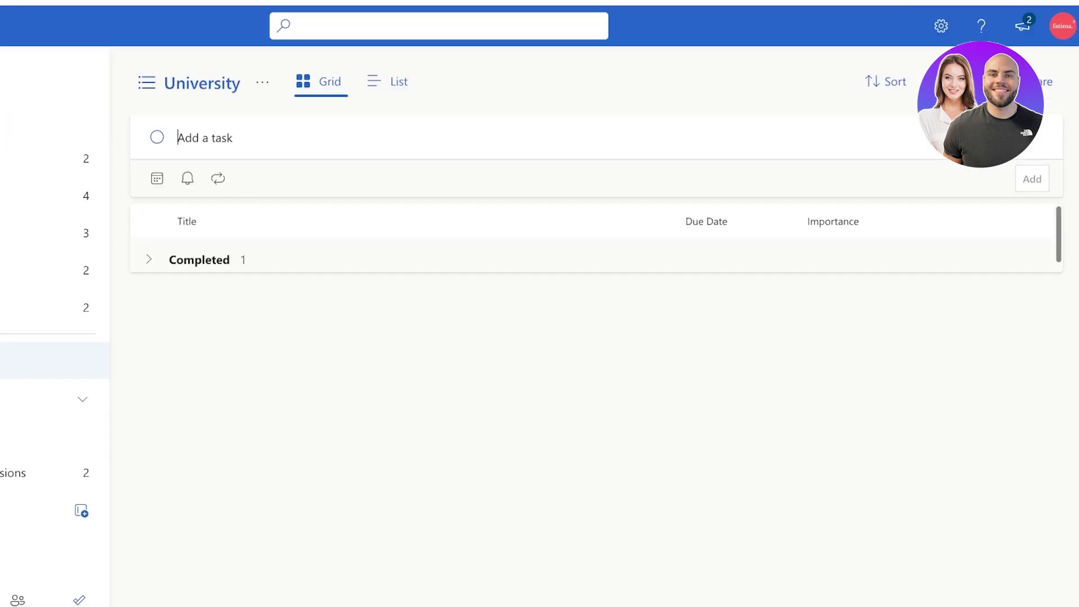
# - Switch to To Do and add a task named "review the simple project" to the Tasks list
pyautogui.click(55, 121)
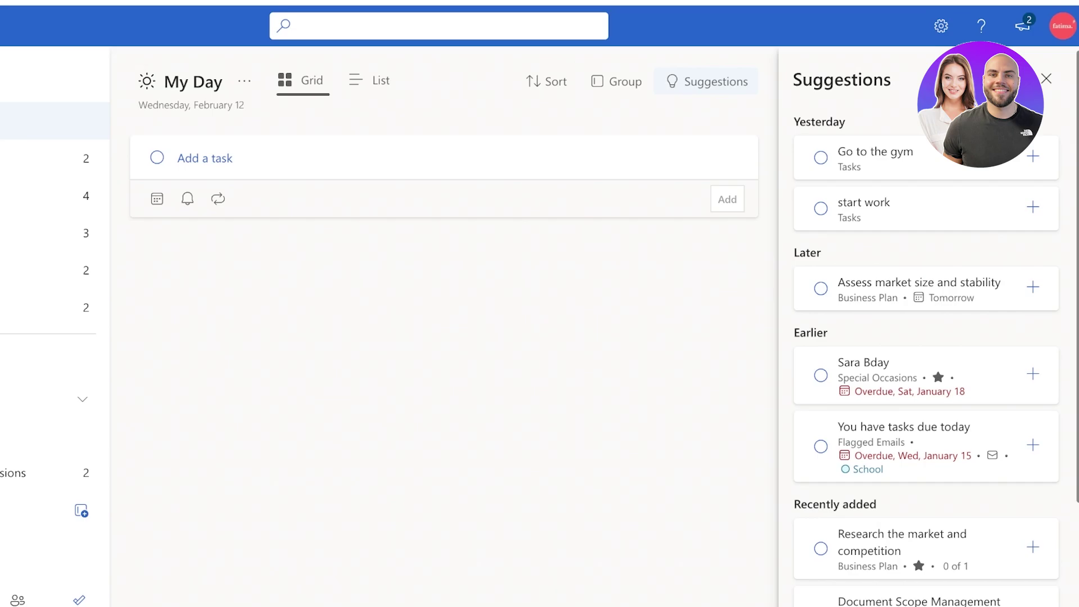
pyautogui.click(51, 307)
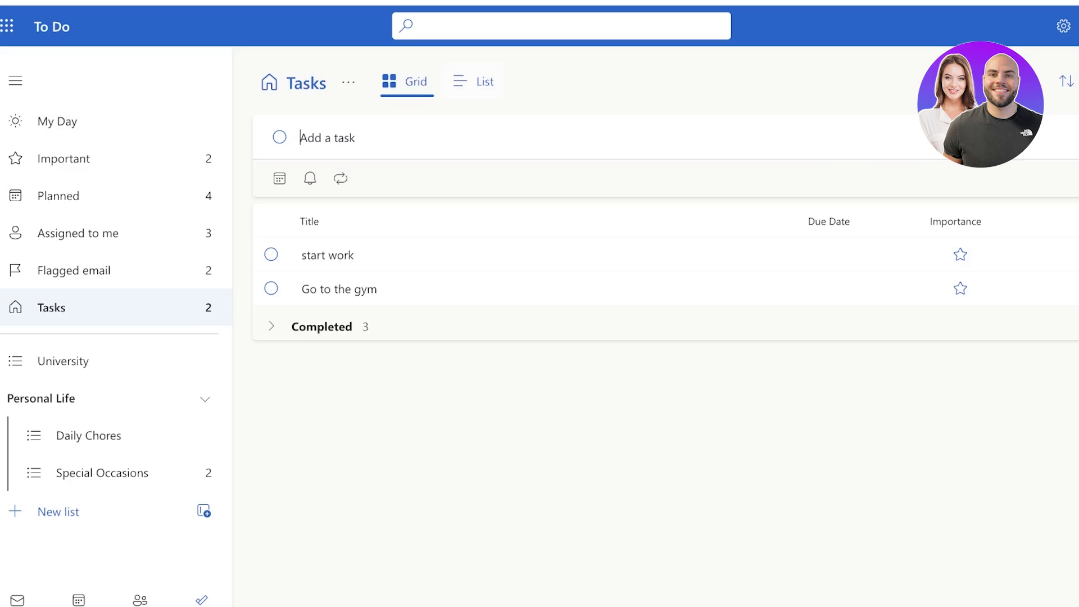
pyautogui.click(474, 82)
pyautogui.click(402, 82)
pyautogui.click(403, 82)
pyautogui.write('iew the simple')
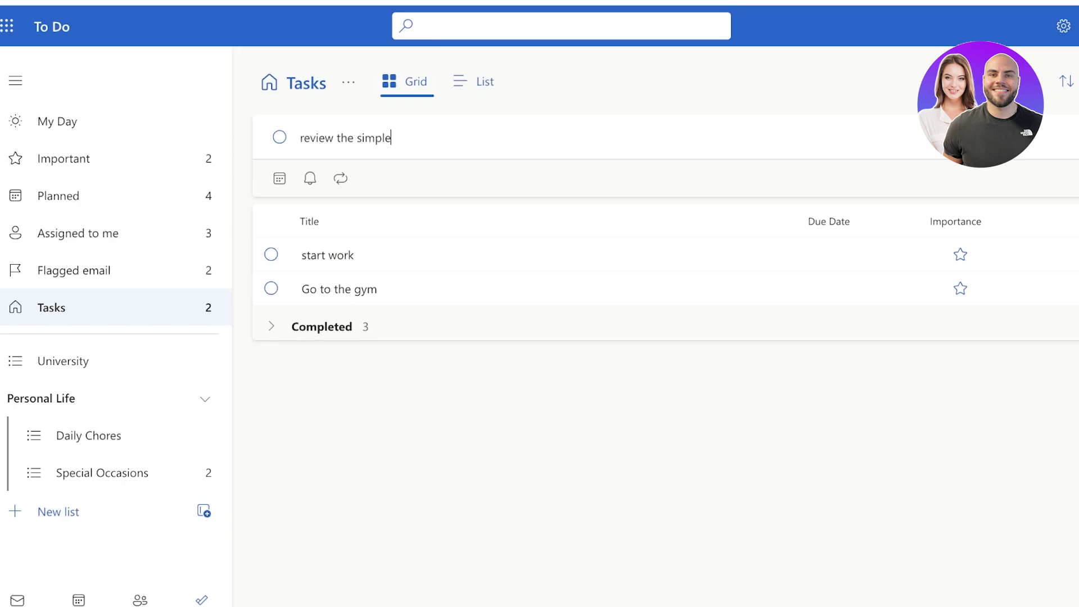
pyautogui.write(' project')
pyautogui.press('Return')
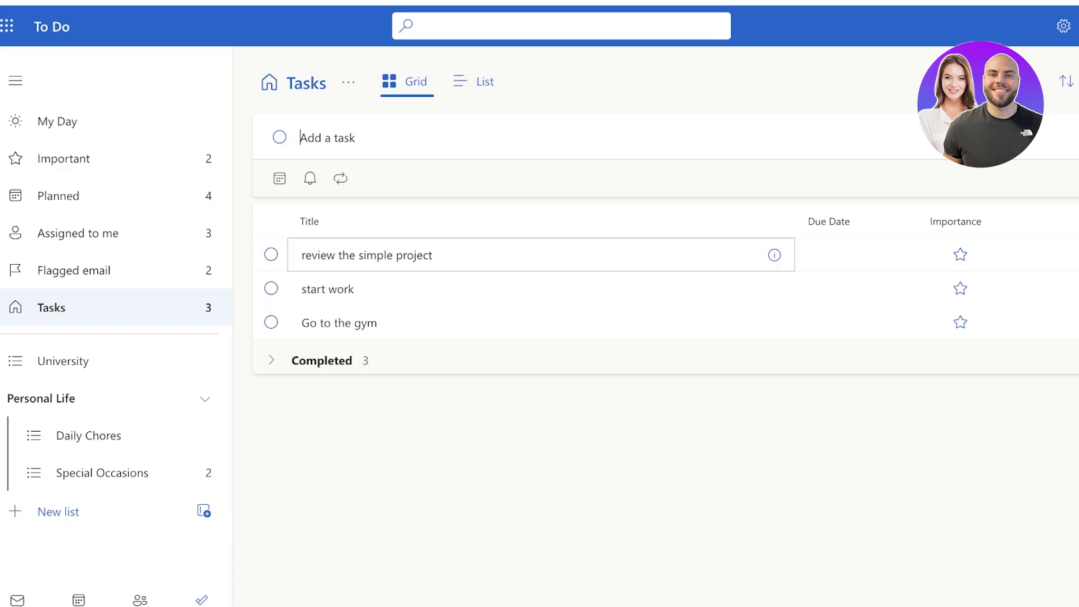
# - Add the "review the simple project" task to My Day and set its reminder for tomorrow at 09:00
pyautogui.click(774, 255)
pyautogui.click(832, 255)
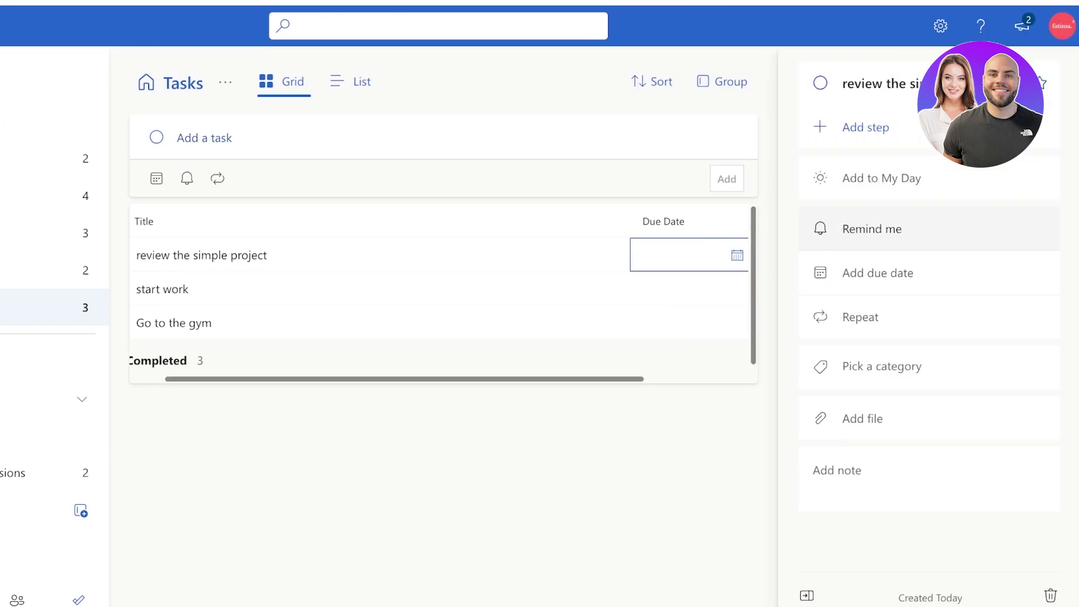
pyautogui.click(881, 178)
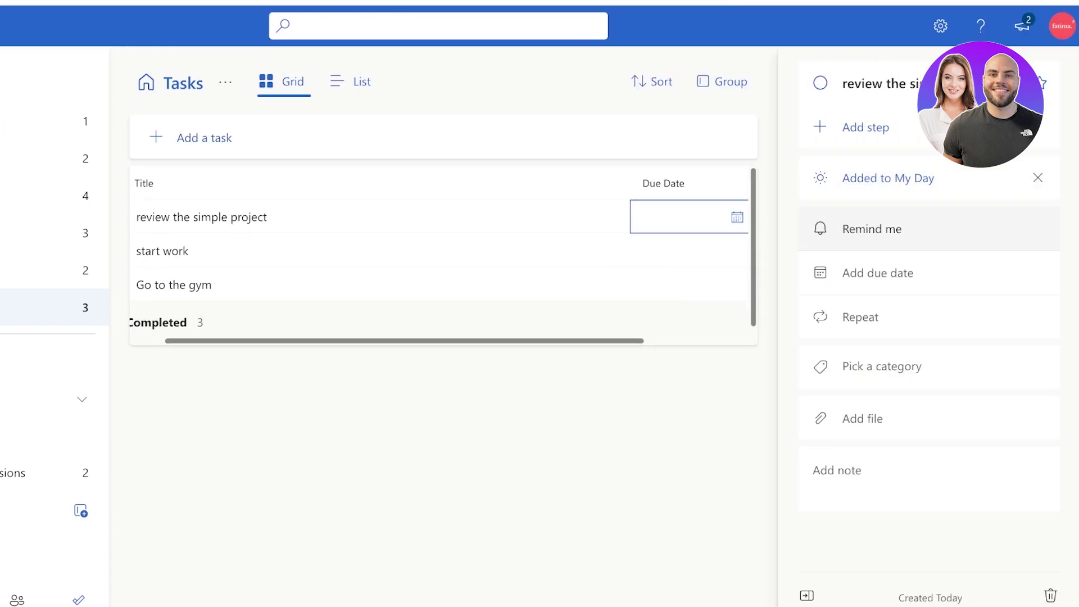
pyautogui.click(871, 229)
pyautogui.click(905, 343)
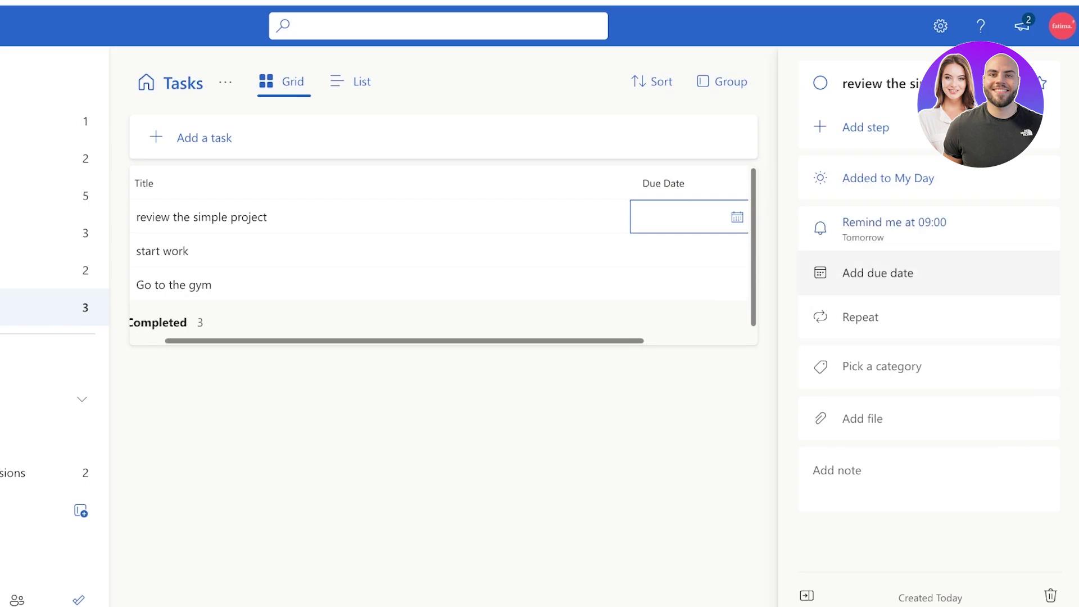
# - Set the task's due date to Monday, February 17, 2025, and try to assign it the Red category
pyautogui.click(877, 272)
pyautogui.click(913, 418)
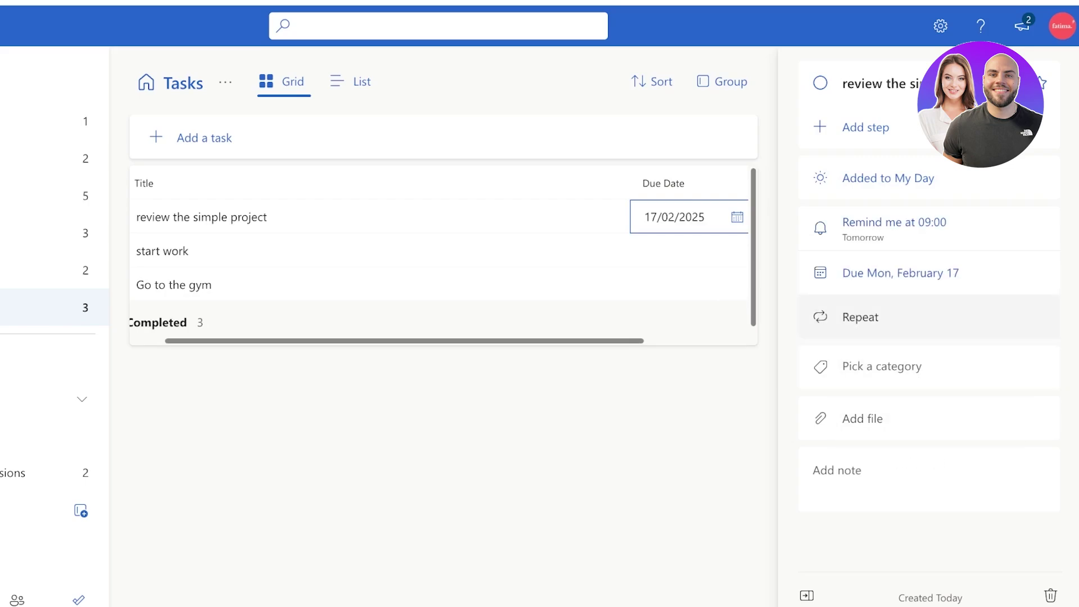
pyautogui.click(882, 366)
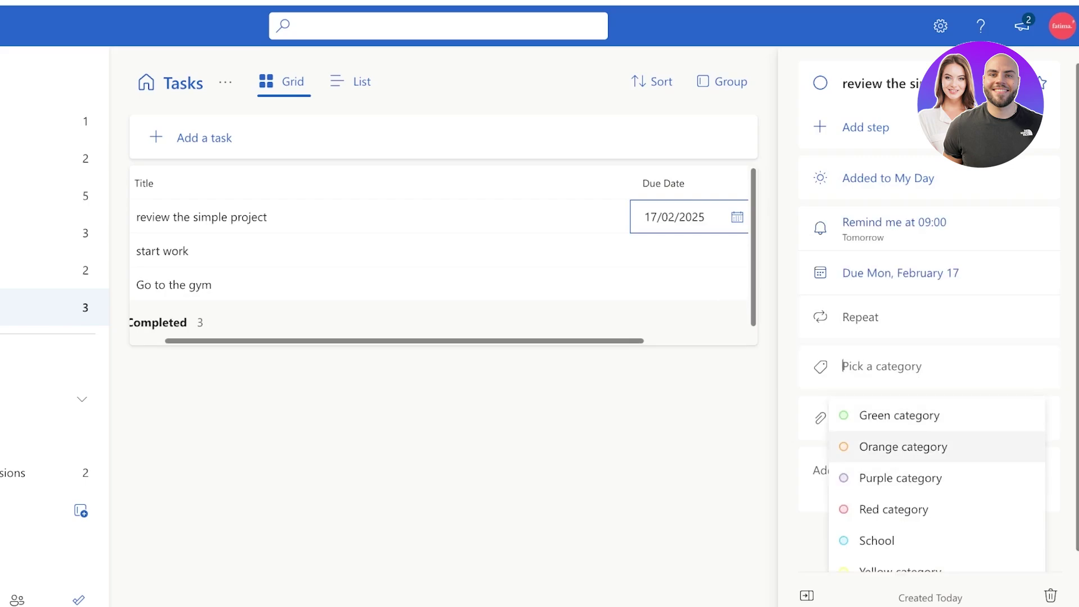
pyautogui.click(893, 509)
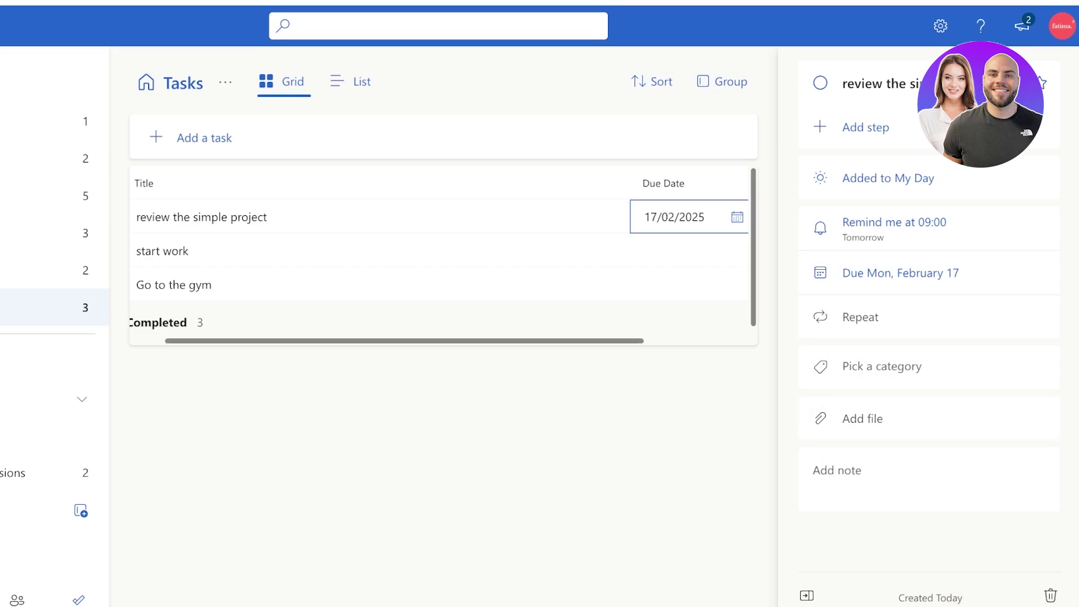
# - Look through the Daily Chores, Special Occasions and University lists and the Personal Life group
pyautogui.click(45, 436)
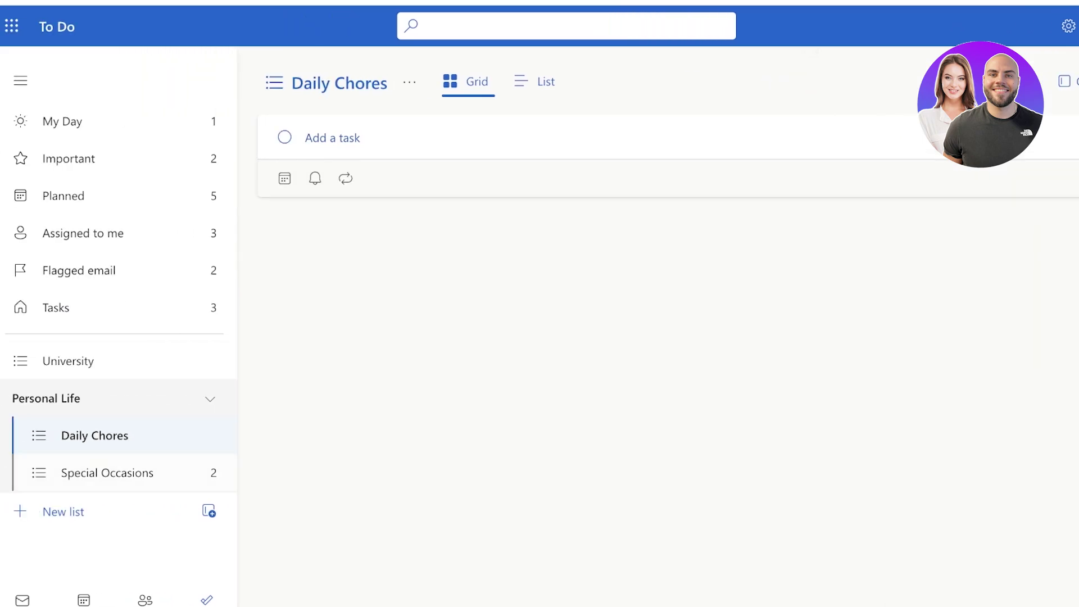
pyautogui.click(107, 473)
pyautogui.click(67, 361)
pyautogui.click(93, 436)
pyautogui.click(107, 472)
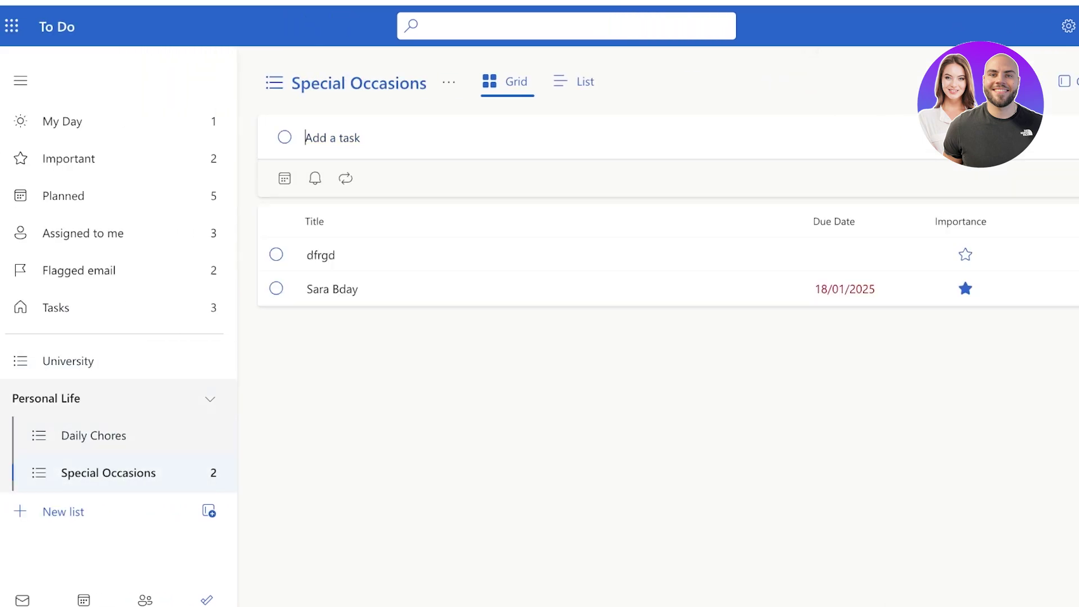
pyautogui.click(113, 398)
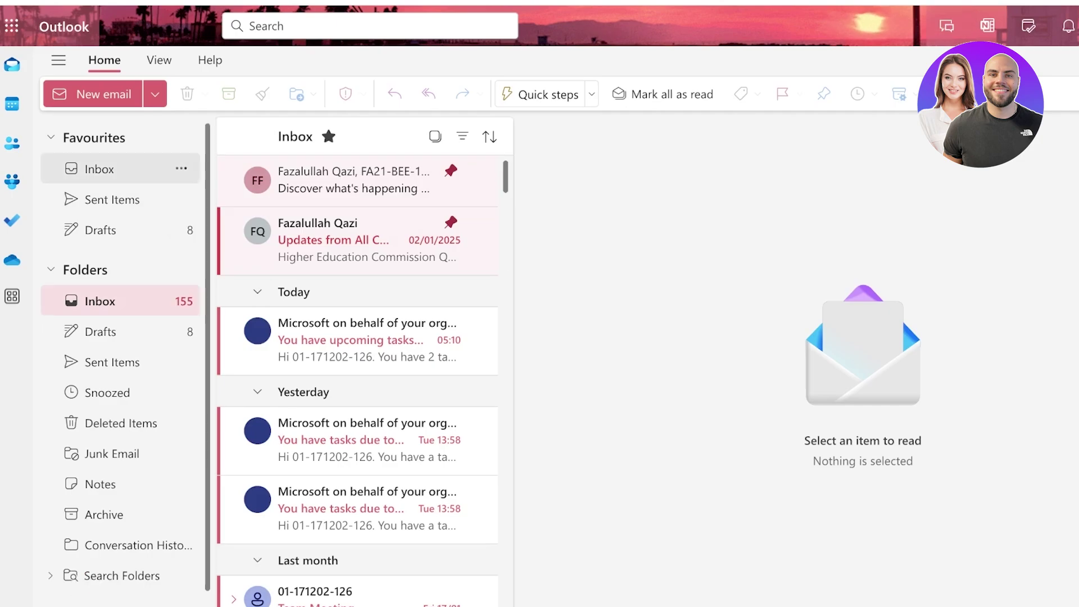
# - Switch to Outlook and read yesterday's "You have tasks due today" email in the Inbox through to its end
pyautogui.click(120, 169)
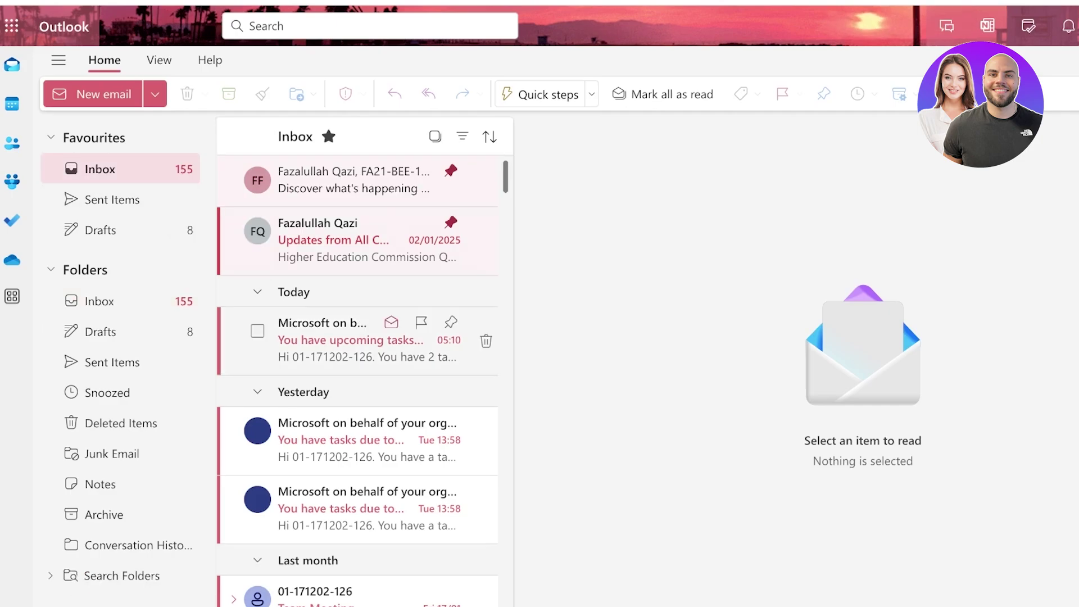
pyautogui.scroll(-3, 360, 308)
pyautogui.click(360, 276)
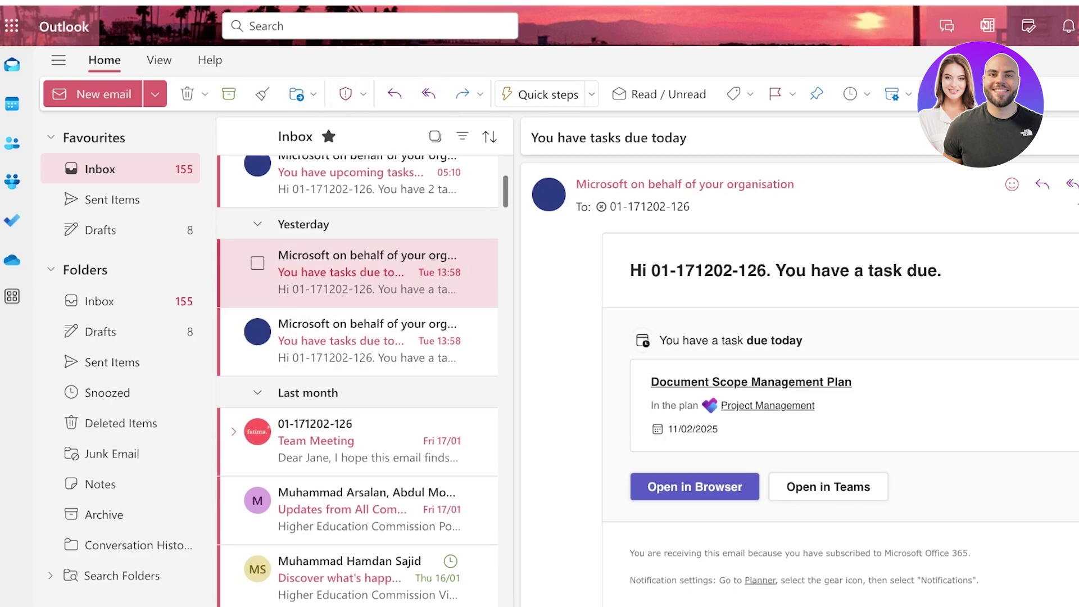
pyautogui.click(1043, 184)
pyautogui.moveTo(987, 214)
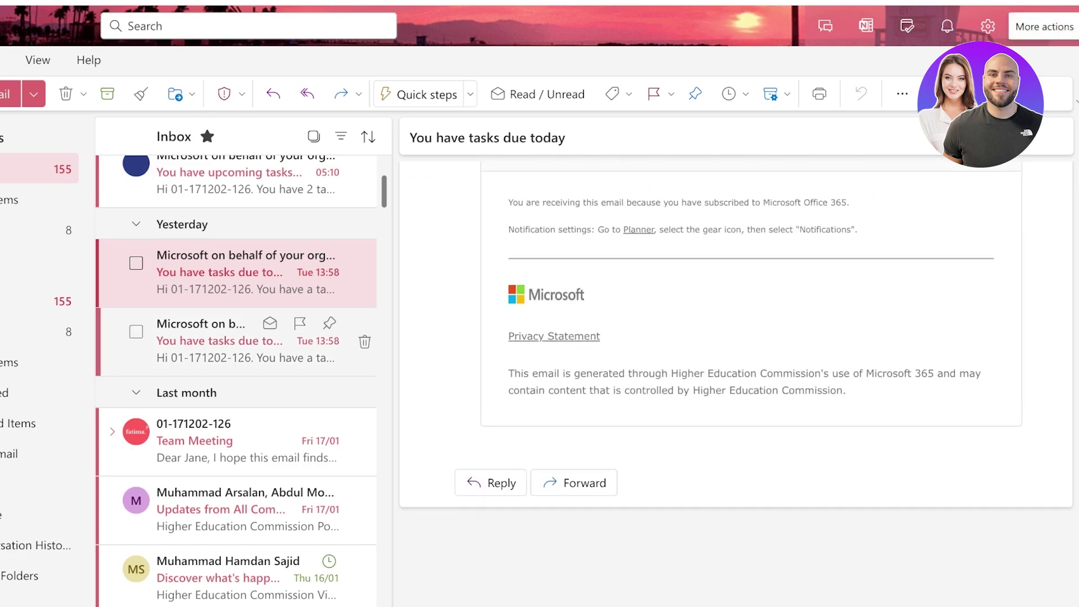
pyautogui.click(10, 221)
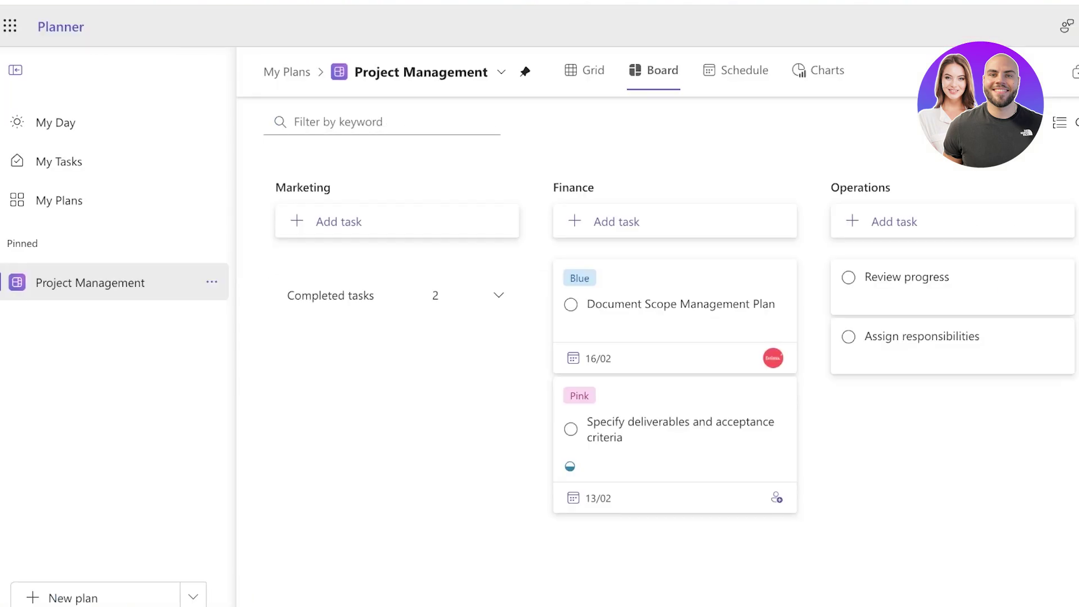
# - Switch from the Project Management plan to Teams and open Planner there
pyautogui.click(10, 26)
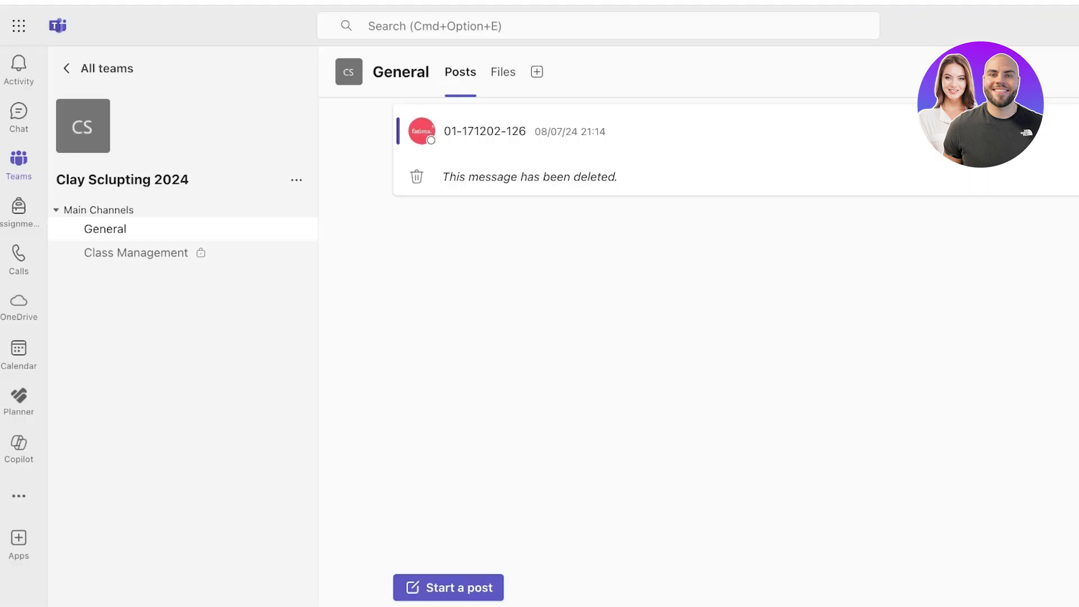
pyautogui.click(18, 400)
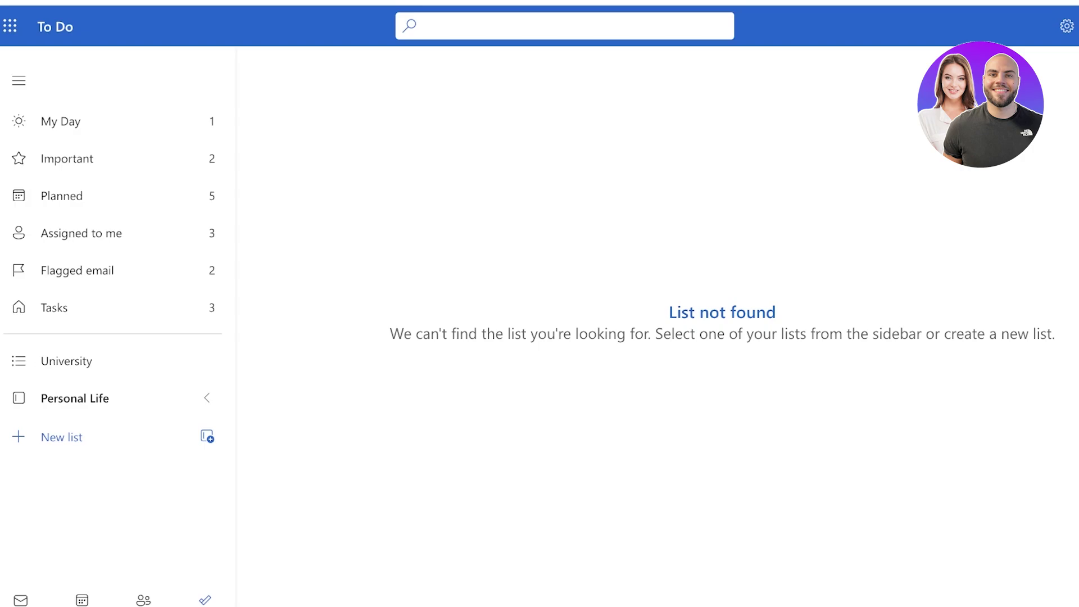
# - Switch to To Do and look through the My Day, Planned and Assigned to me lists
pyautogui.click(61, 121)
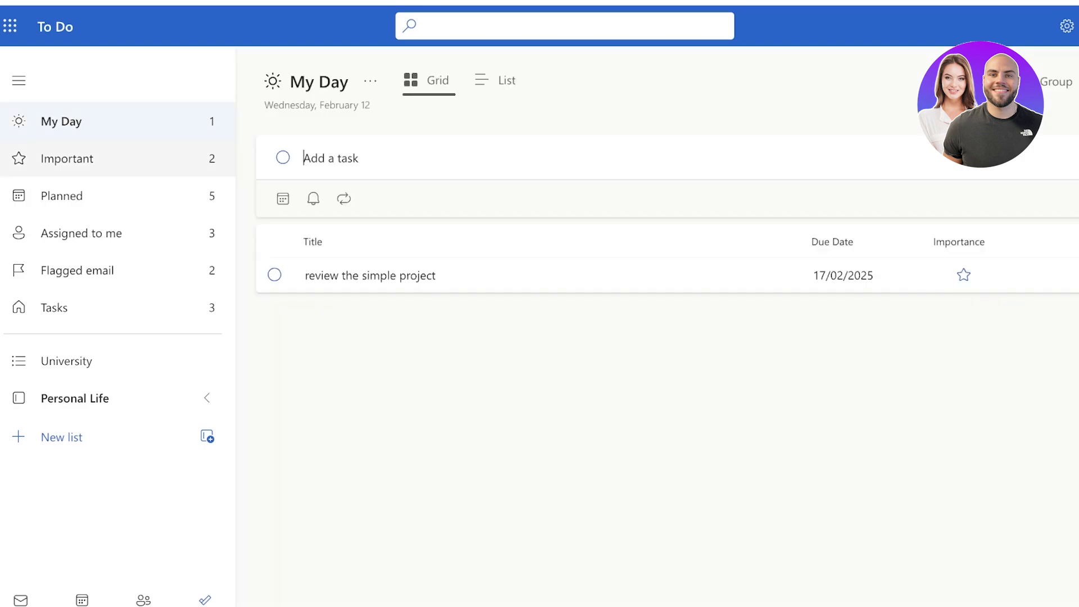
pyautogui.click(62, 195)
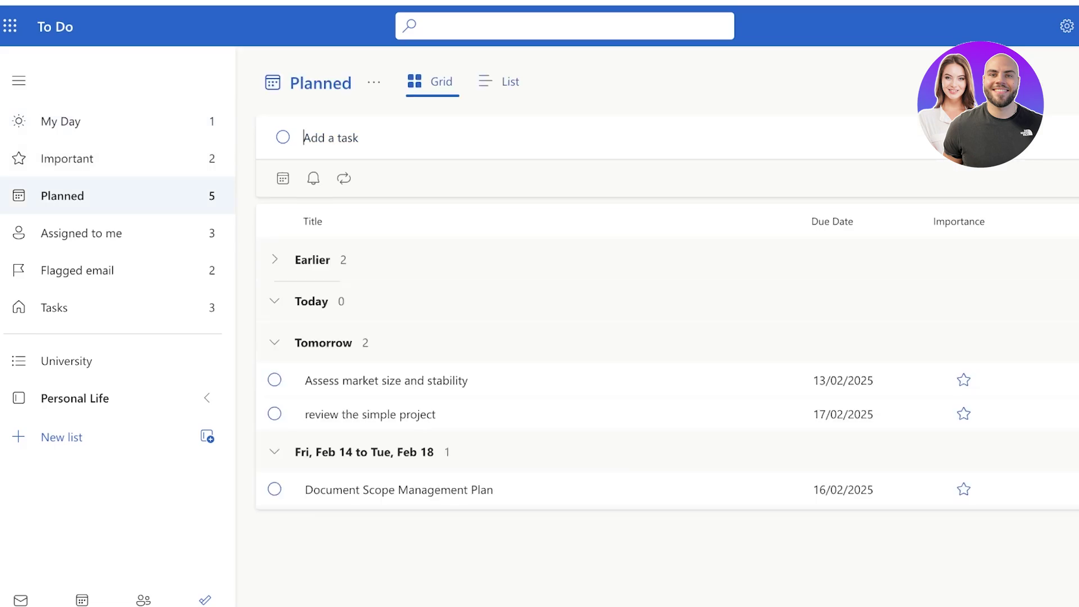
pyautogui.click(82, 232)
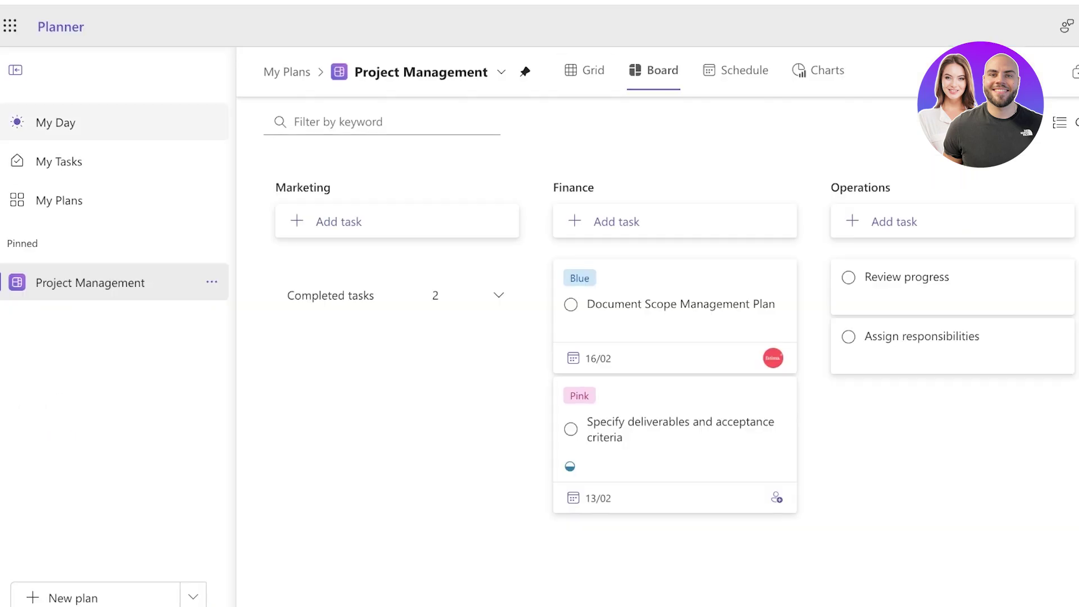
# - In Planner's My Tasks, mark "Assess market size and stability", "Research the market and competition" and "Document Scope Management Plan" as complete
pyautogui.click(58, 161)
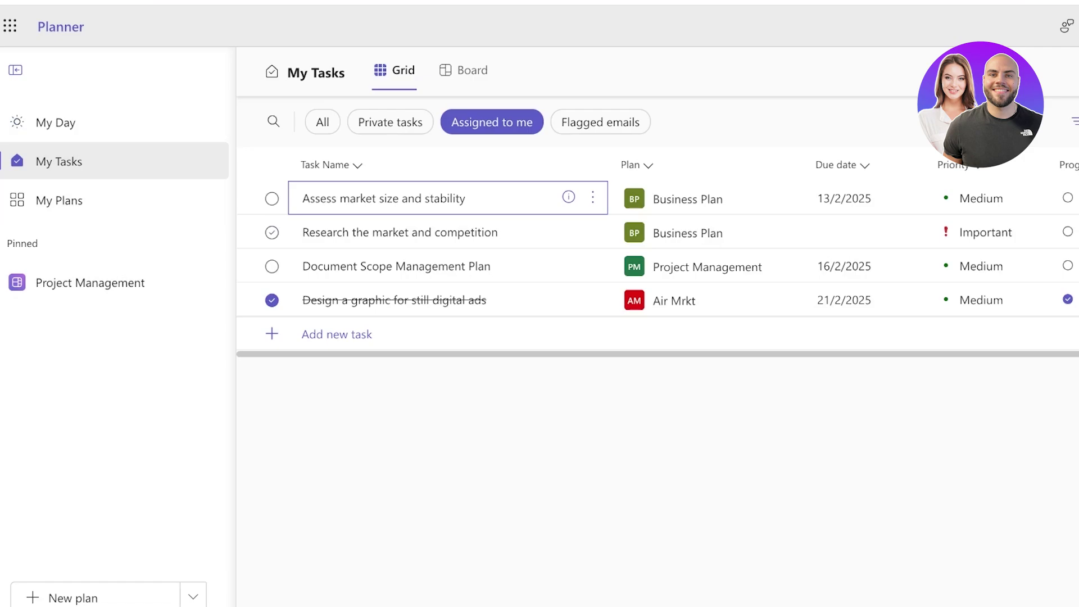
pyautogui.click(272, 198)
pyautogui.click(272, 232)
pyautogui.click(272, 266)
# - Start a new task in My Tasks and check the available plans, keeping Project Management as its plan
pyautogui.click(336, 334)
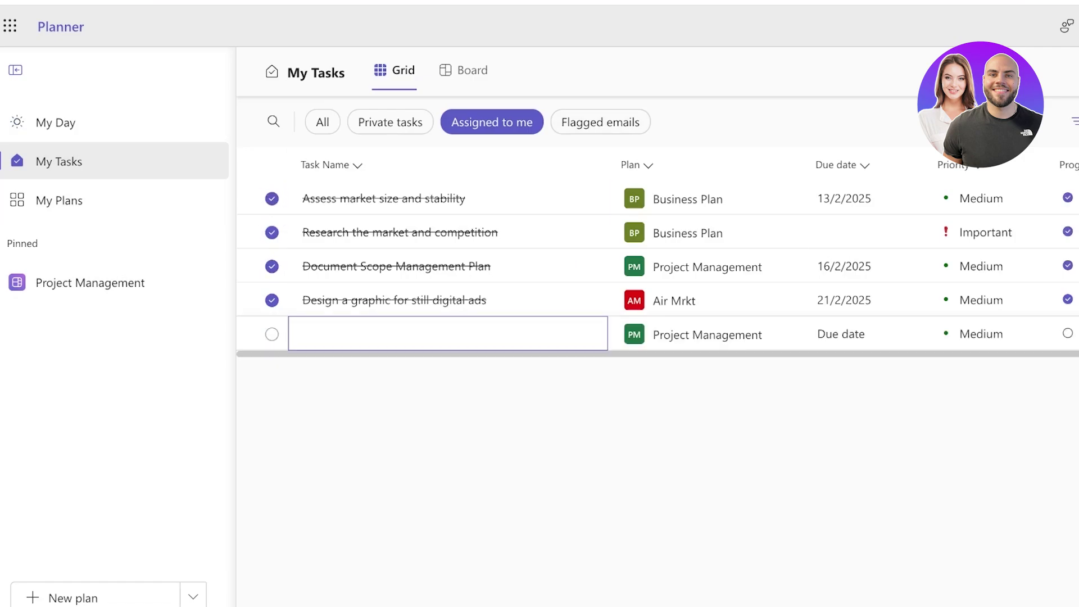
pyautogui.click(704, 300)
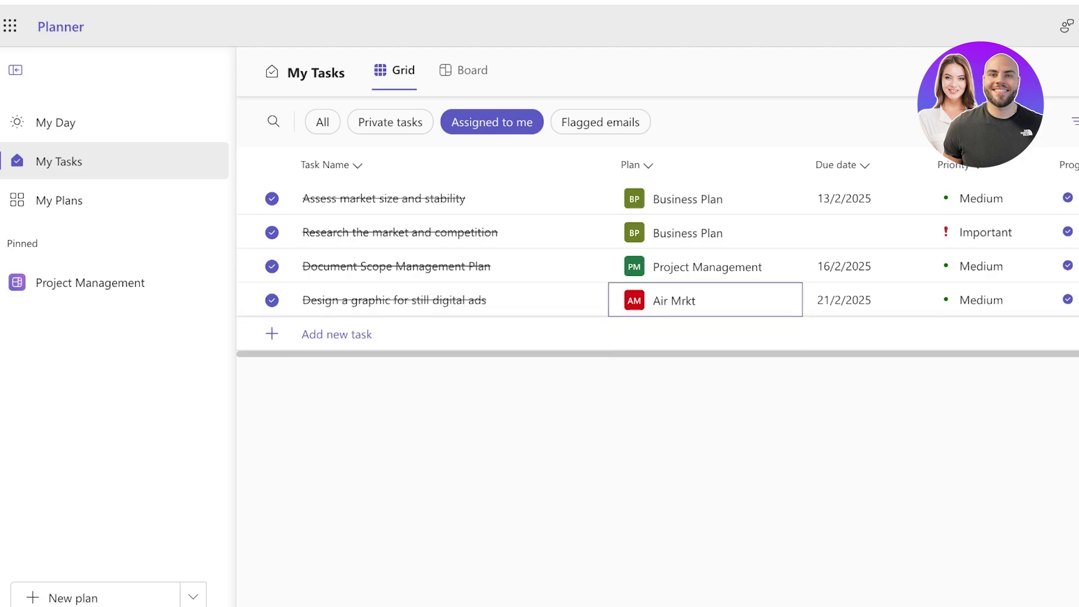
pyautogui.click(704, 333)
pyautogui.click(704, 333)
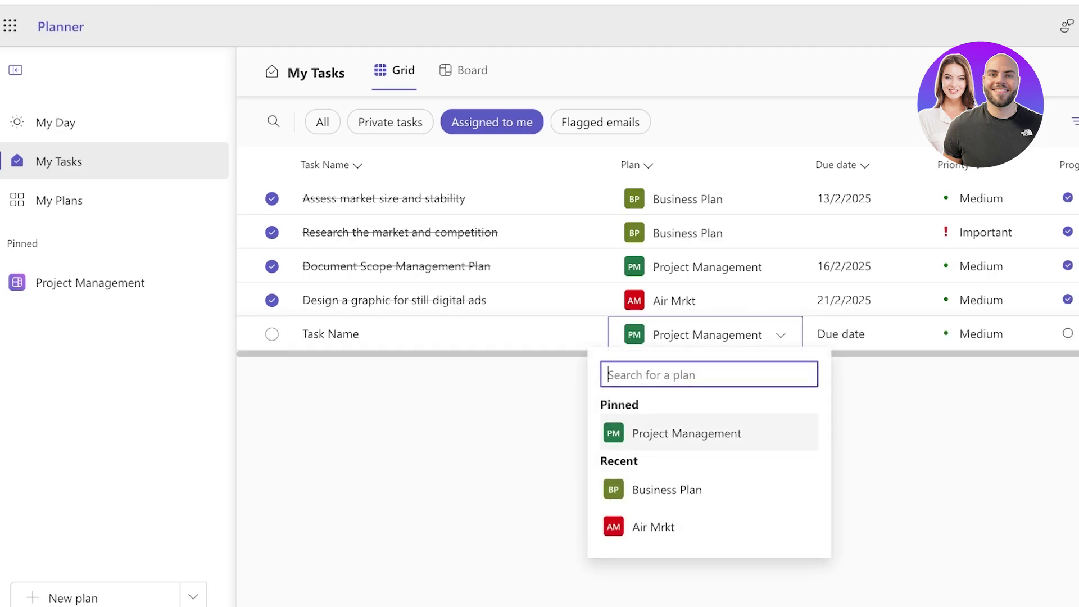
pyautogui.press('Up')
pyautogui.press('Up')
pyautogui.press('Escape')
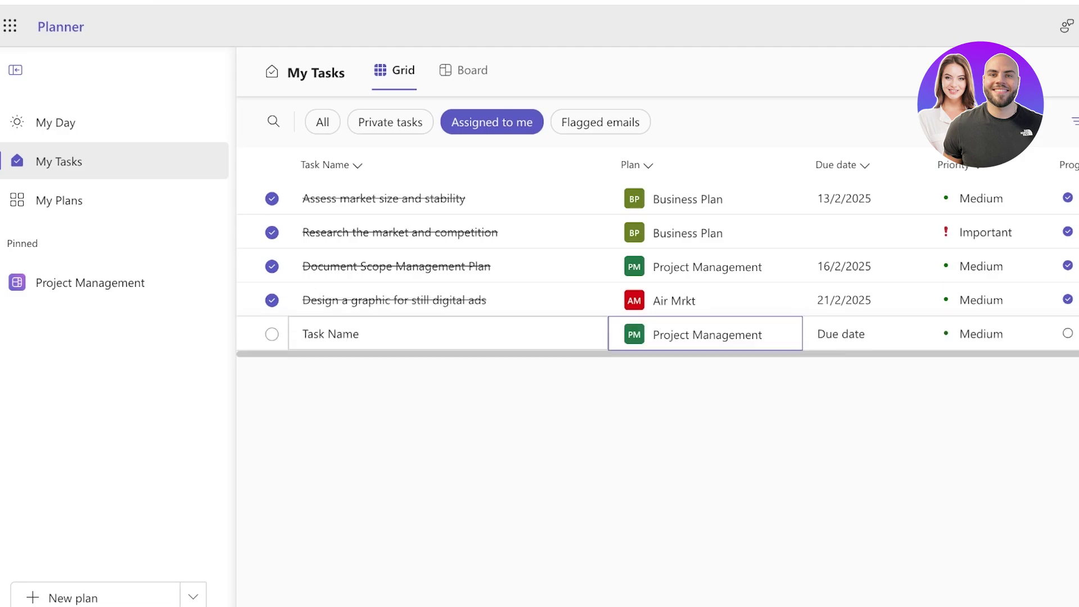
# - Name the new task "Review the new tech on keyboards" and add it to the plan
pyautogui.click(331, 333)
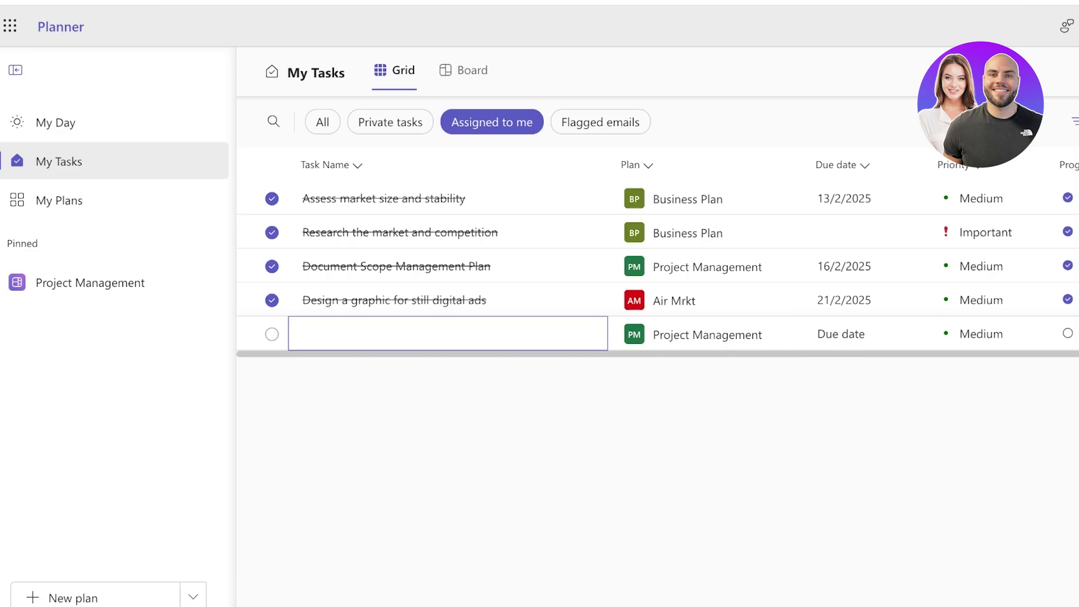
pyautogui.write('Review the new tech on ke')
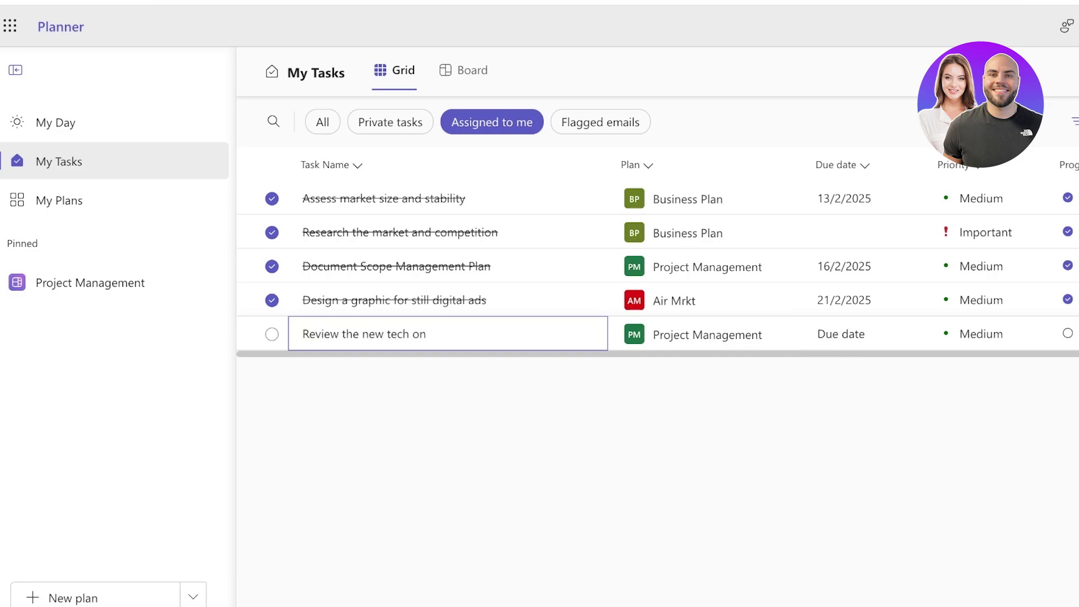
pyautogui.write('yboards')
pyautogui.press('Return')
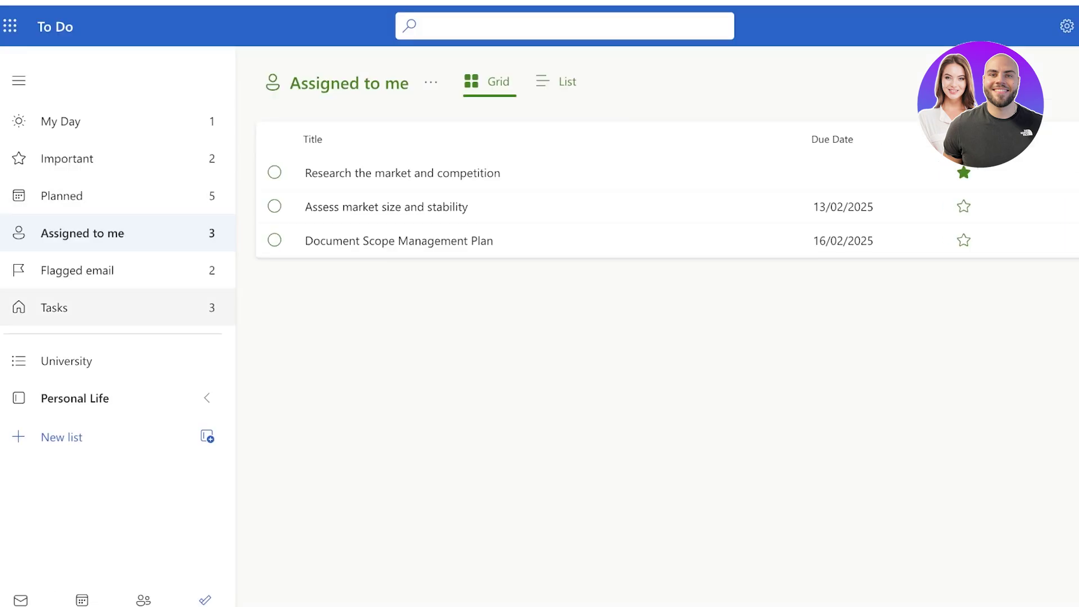
# - Switch to To Do and view the Tasks list, including its completed tasks
pyautogui.click(55, 307)
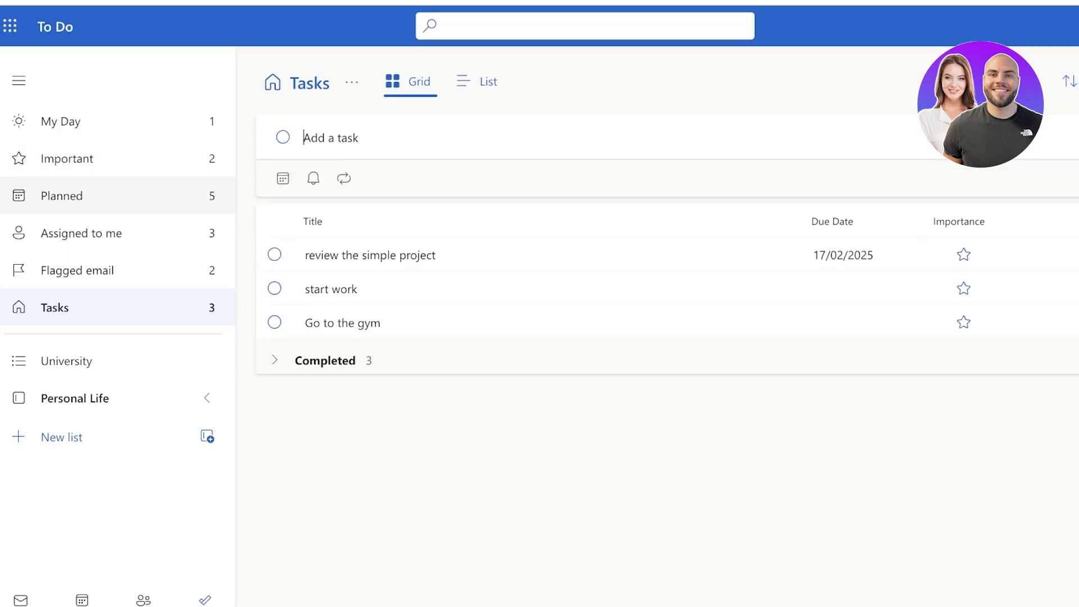
pyautogui.click(324, 352)
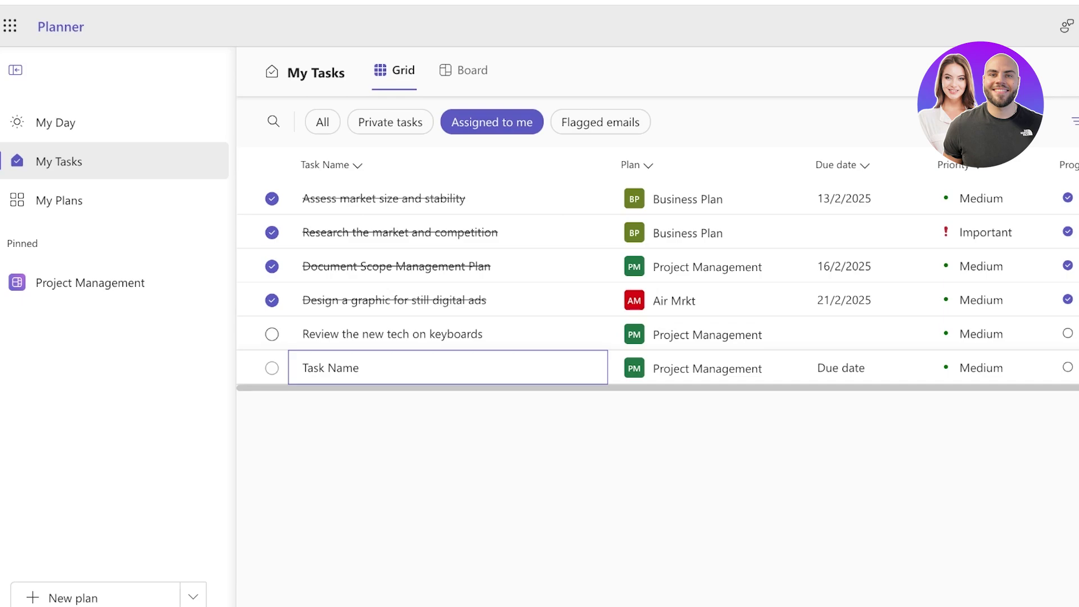
# - Switch to Planner, look across the Project Management board's buckets, and open the list of Microsoft 365 apps
pyautogui.click(463, 71)
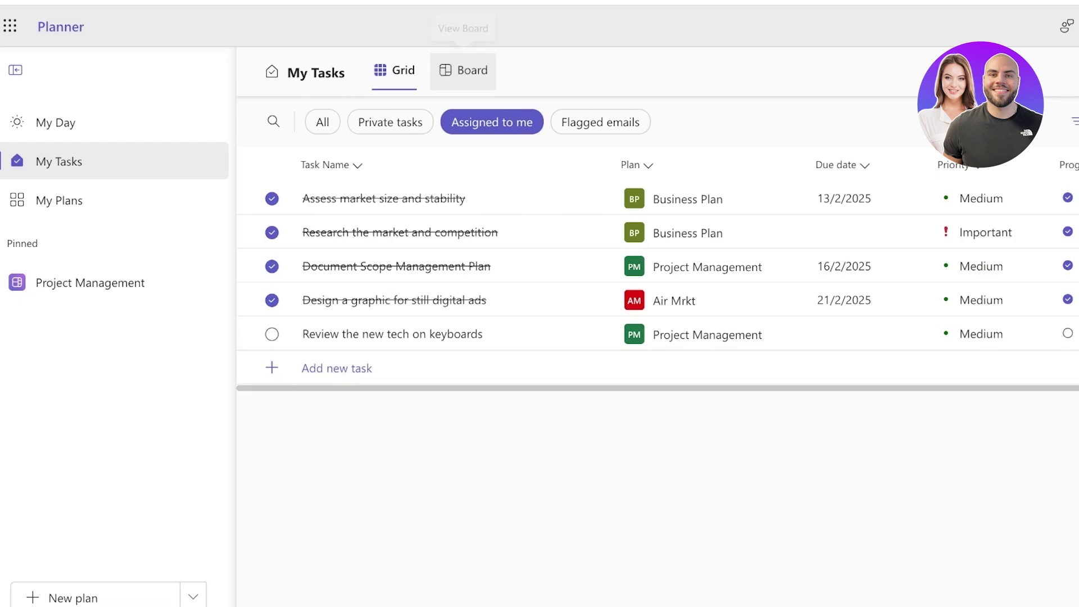
pyautogui.click(89, 283)
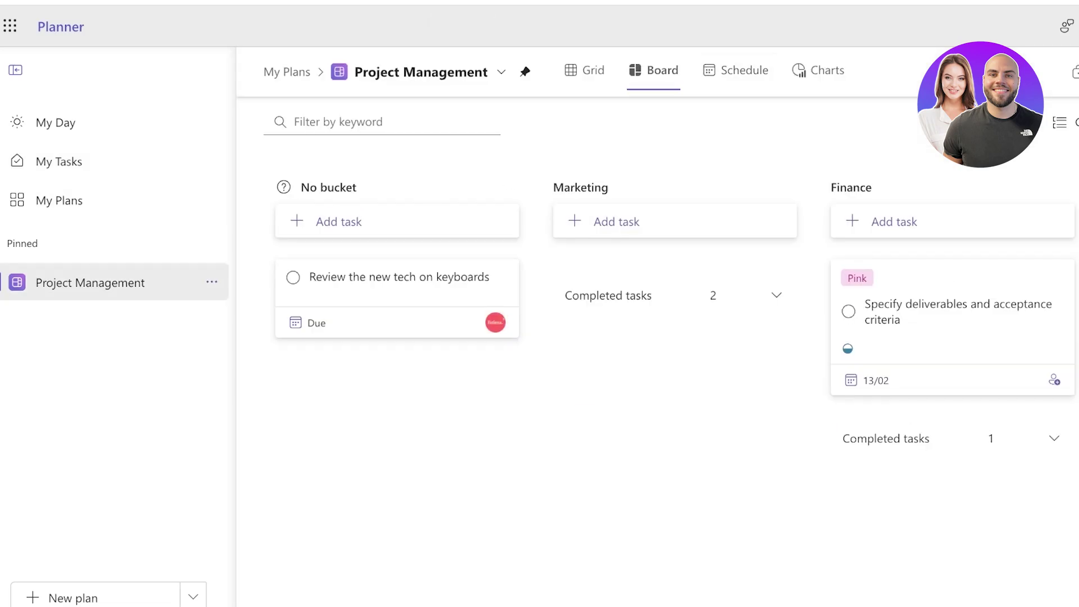
pyautogui.hscroll(3, 657, 338)
pyautogui.hscroll(5, 657, 337)
pyautogui.hscroll(-6, 657, 337)
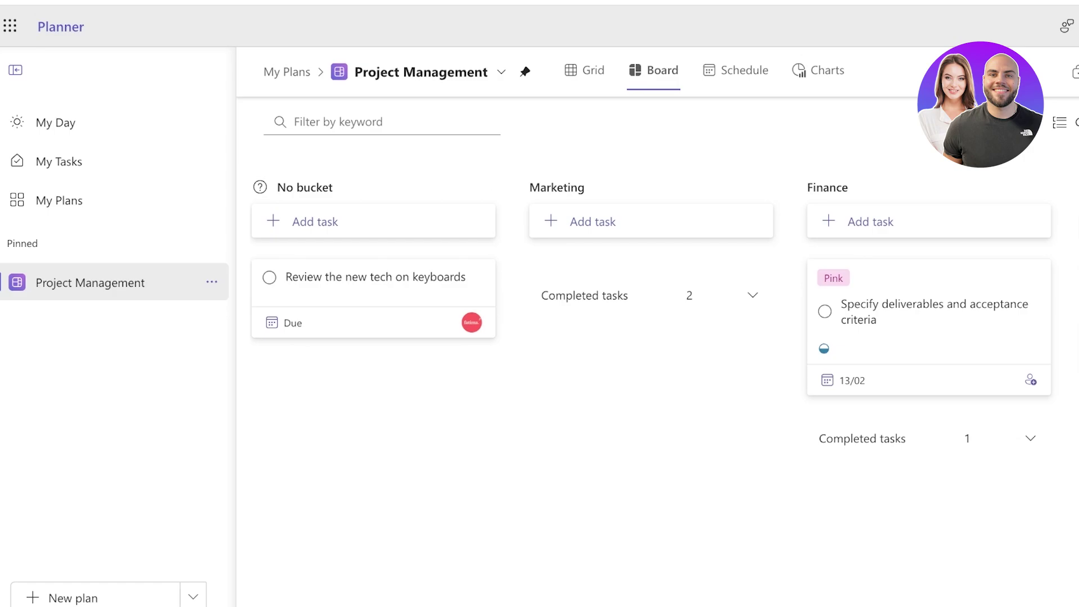
pyautogui.click(10, 25)
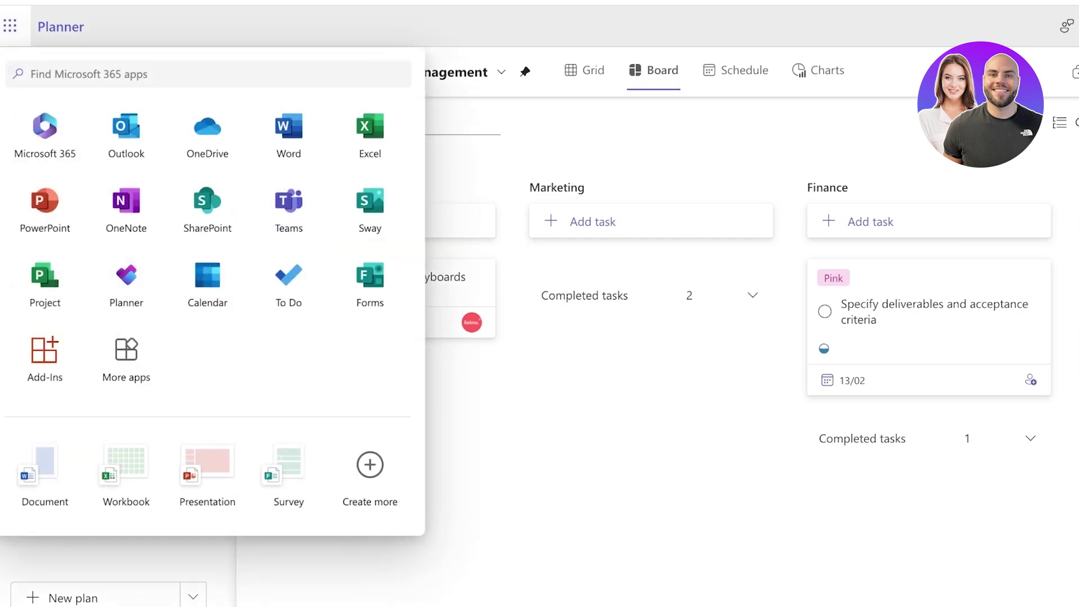